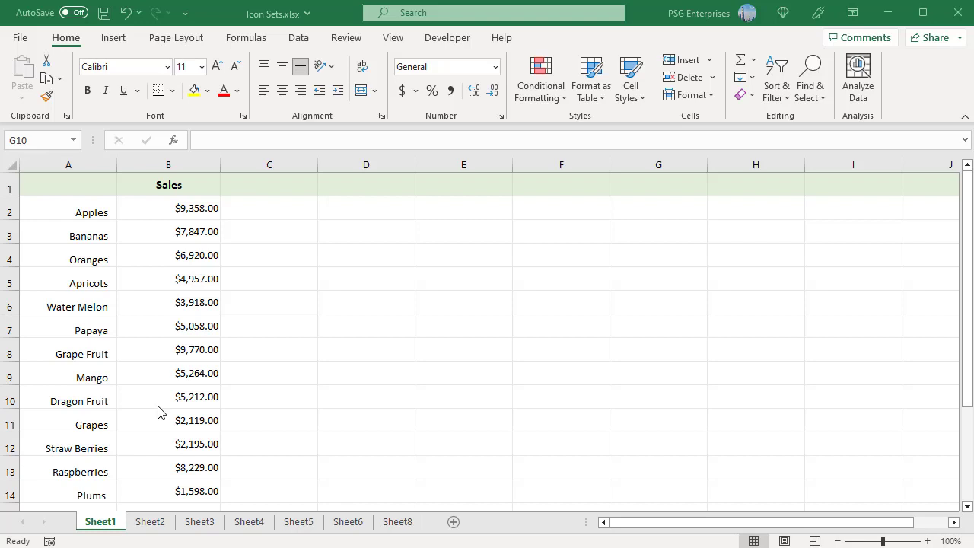
# Apply the 3 Traffic Lights (Unrimmed) icon set to the Sales values in B2:B14
pyautogui.click(197, 211)
pyautogui.keyDown('shift'); pyautogui.click(197, 487); pyautogui.keyUp('shift')
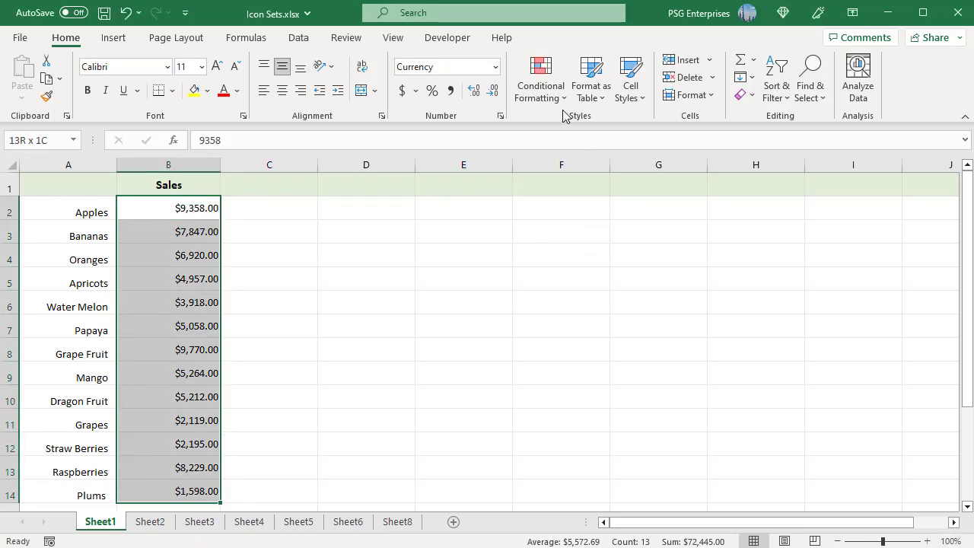
pyautogui.click(542, 88)
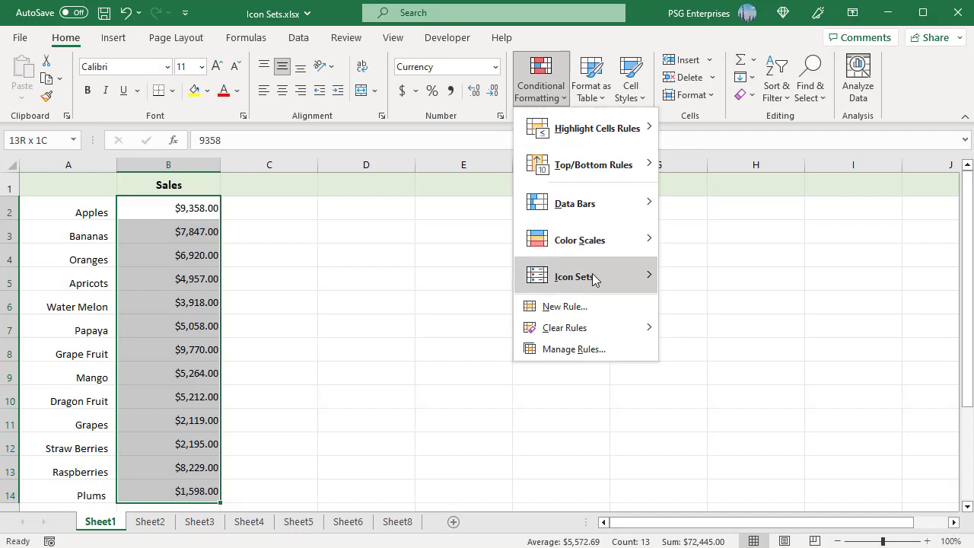
pyautogui.moveTo(593, 277)
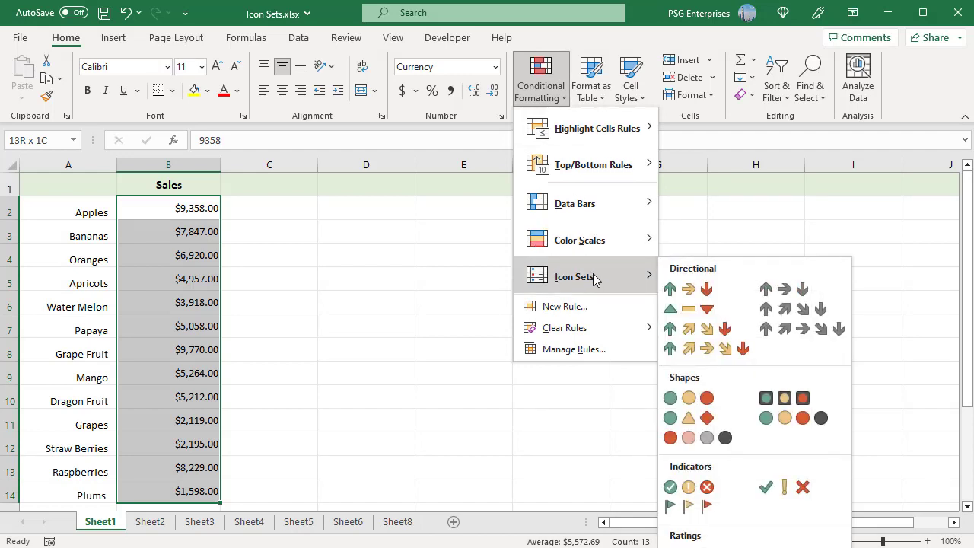
pyautogui.click(680, 398)
pyautogui.click(680, 402)
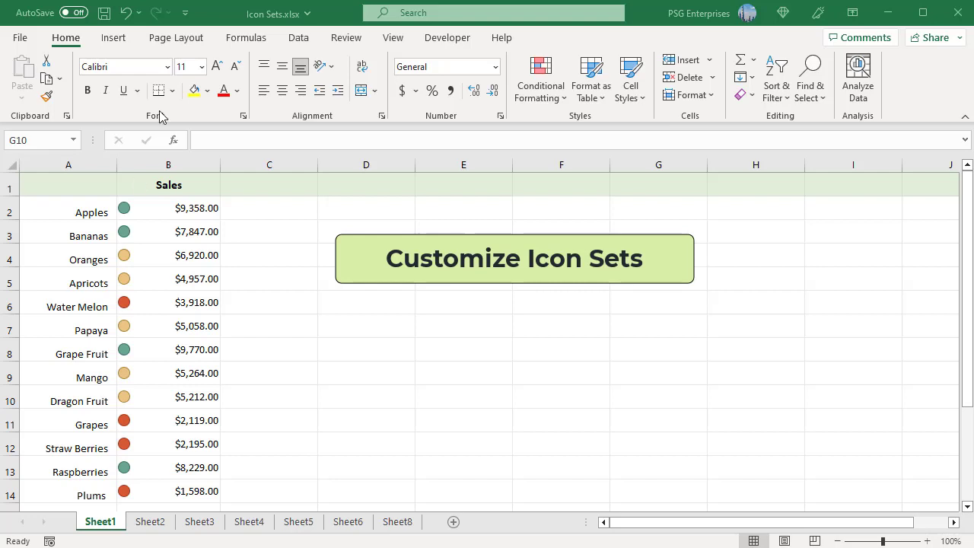
# From cell B2, open the Sales Icon Set rule in the Edit Formatting Rule dialog via Manage Rules
pyautogui.click(203, 204)
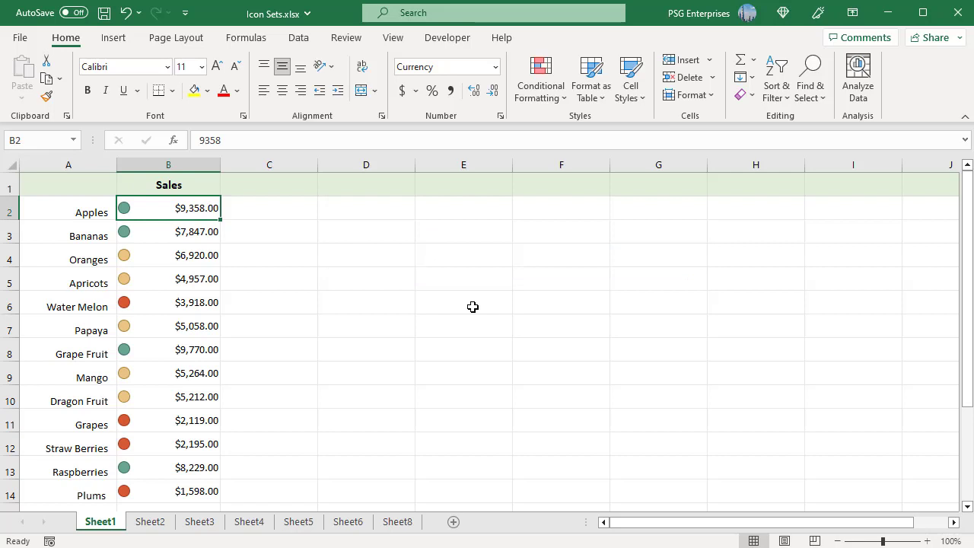
pyautogui.click(565, 99)
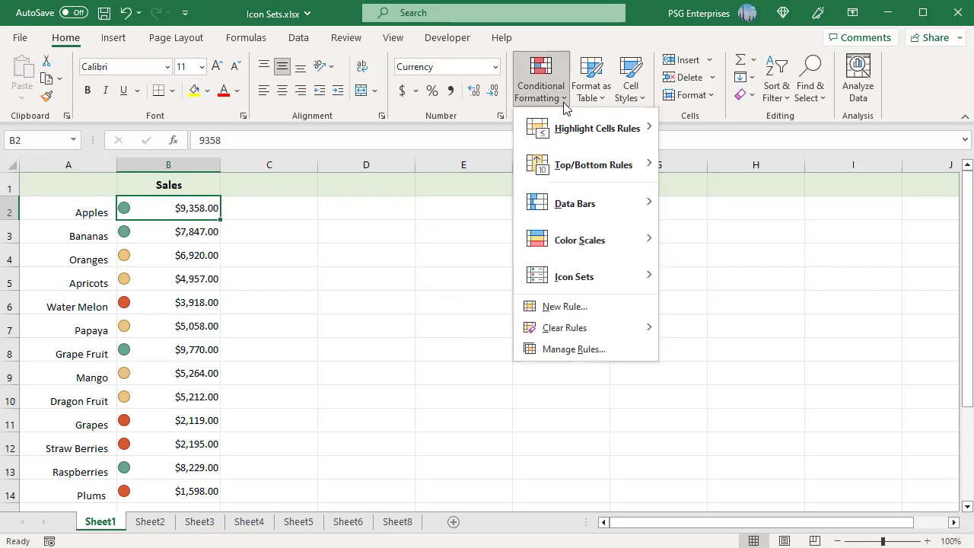
pyautogui.click(576, 351)
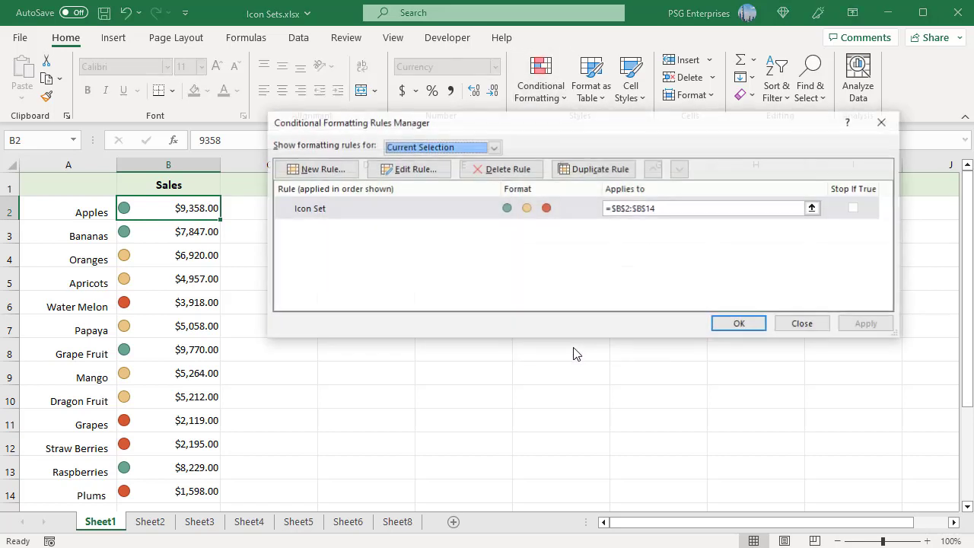
pyautogui.click(365, 214)
pyautogui.click(424, 171)
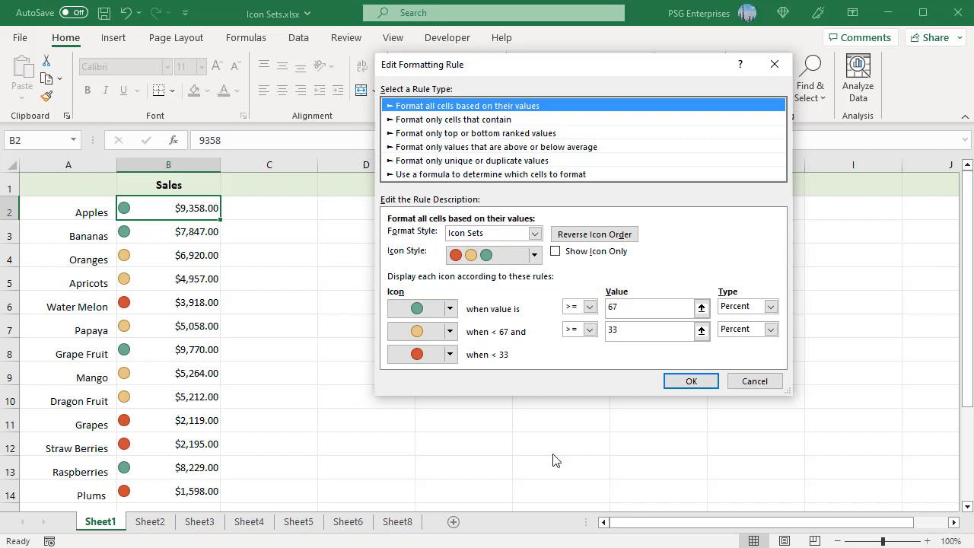
# Make the top tier a green checkmark starting at 50 percent
pyautogui.click(450, 308)
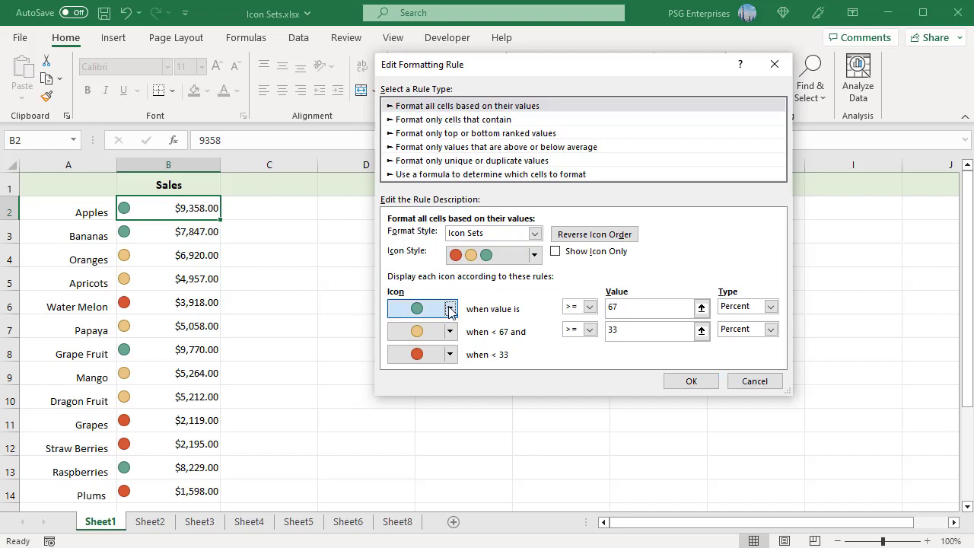
pyautogui.click(450, 308)
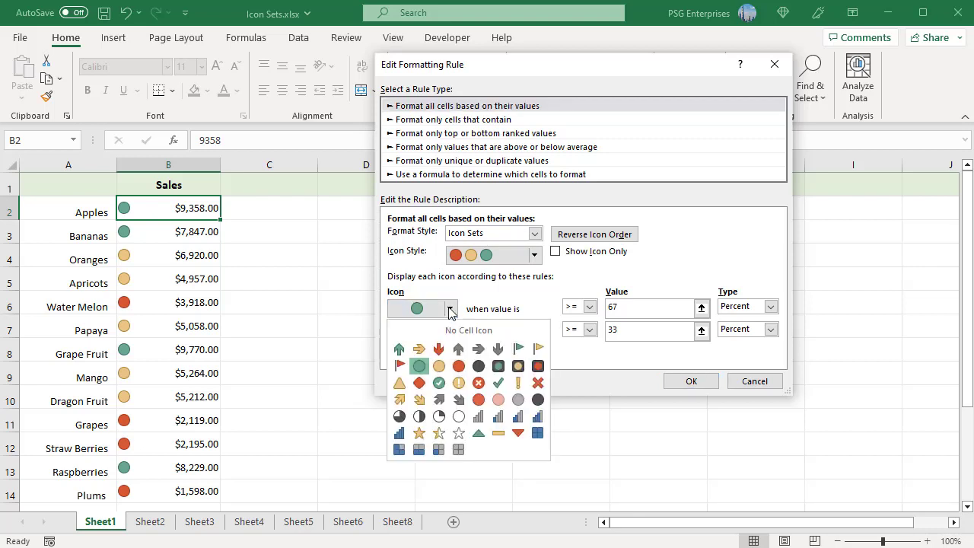
pyautogui.click(498, 382)
pyautogui.doubleClick(613, 306)
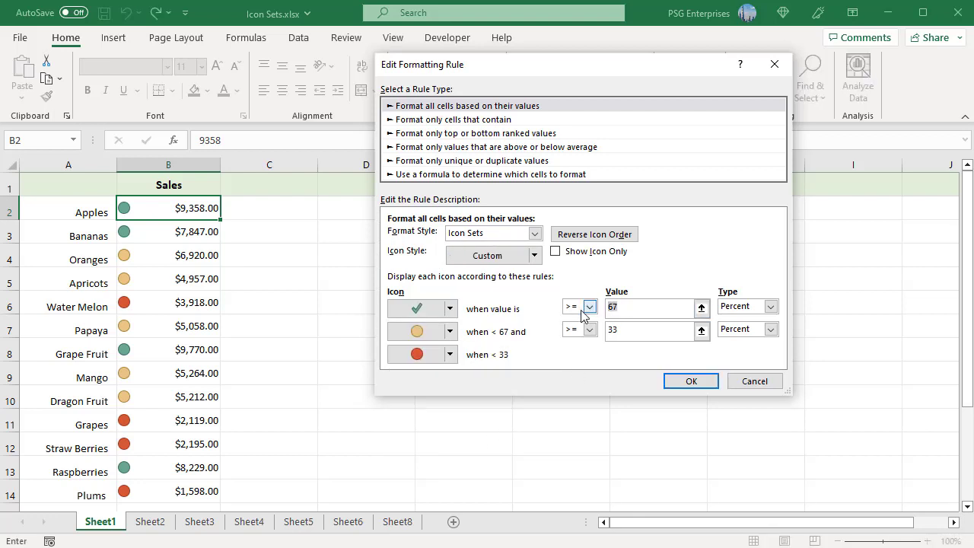
pyautogui.write('50')
# Make the middle tier a yellow flag from 25 percent and the bottom a red X, then apply
pyautogui.click(449, 332)
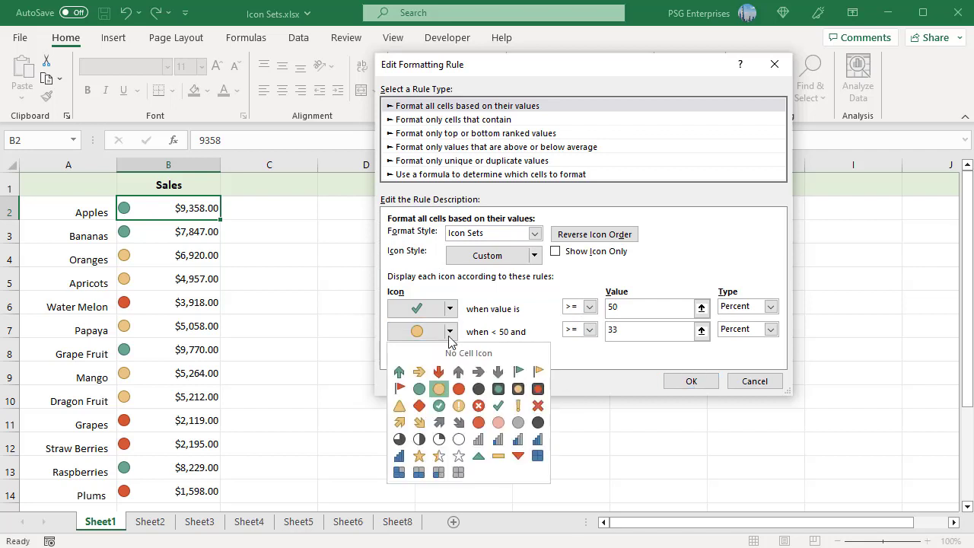
pyautogui.click(538, 371)
pyautogui.moveTo(623, 330); pyautogui.dragTo(603, 330)
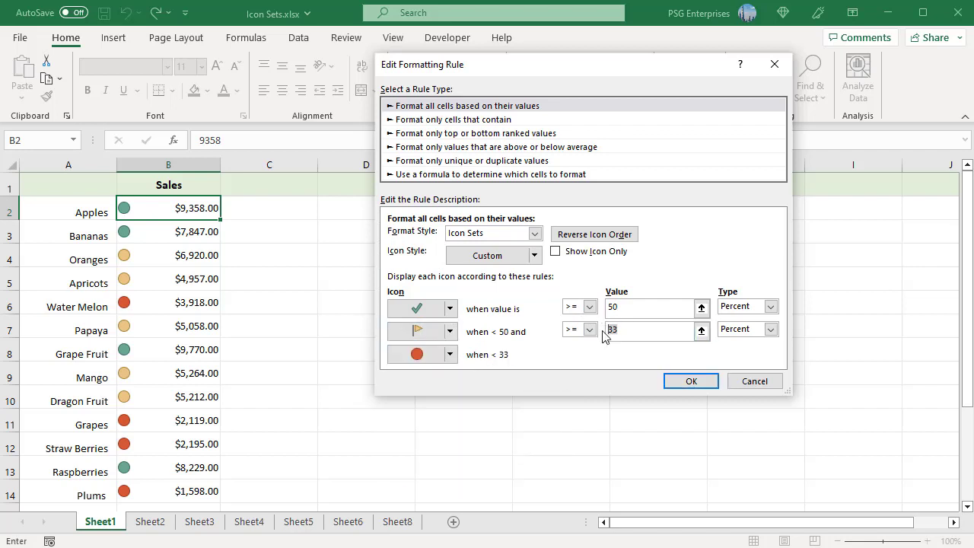
pyautogui.write('25')
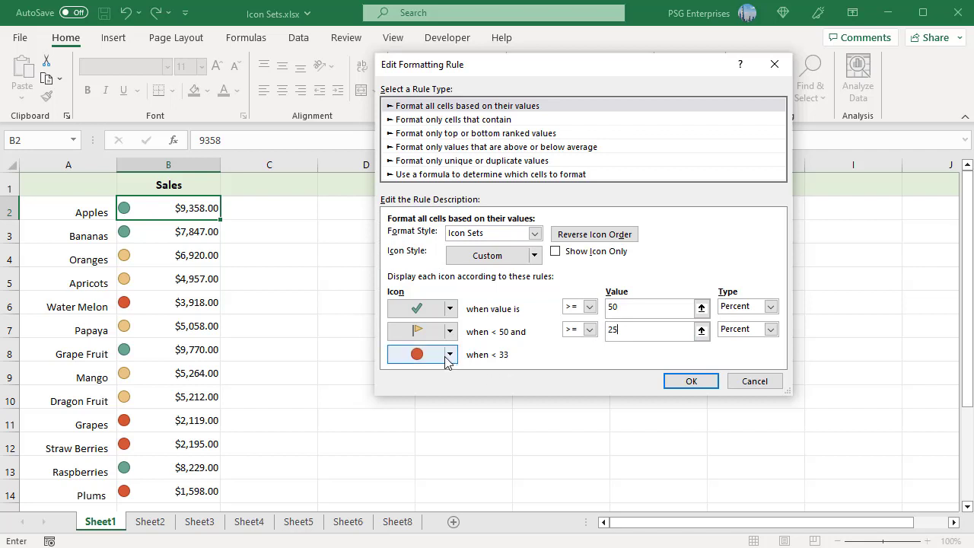
pyautogui.click(450, 355)
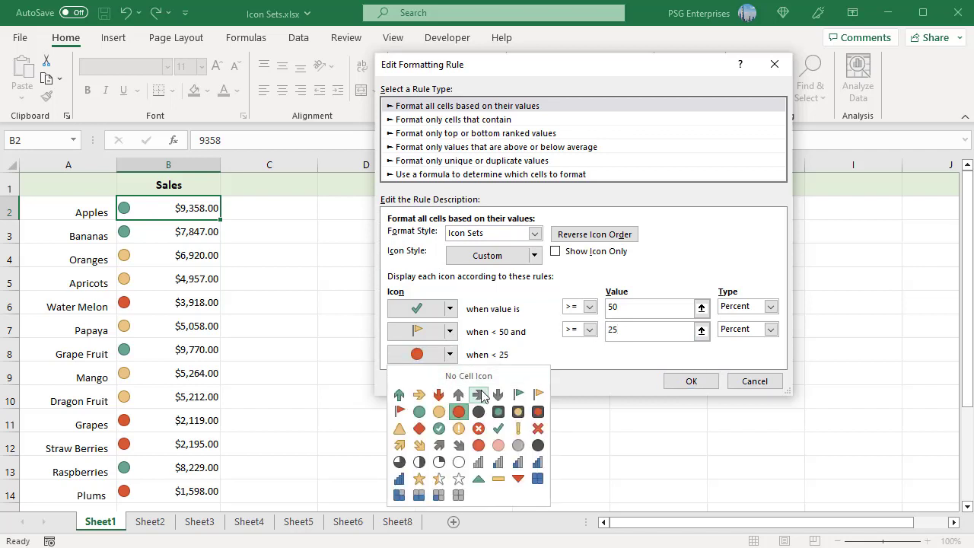
pyautogui.click(538, 428)
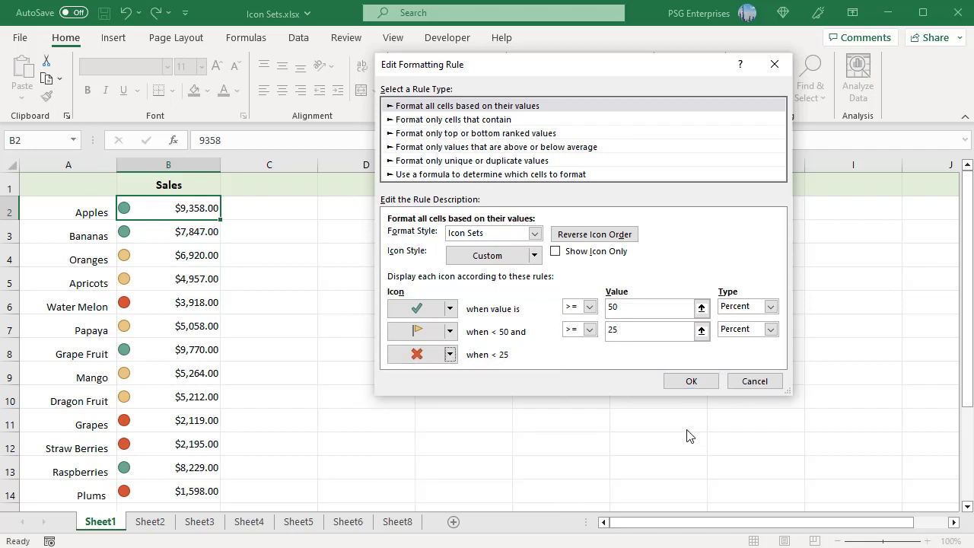
pyautogui.click(679, 383)
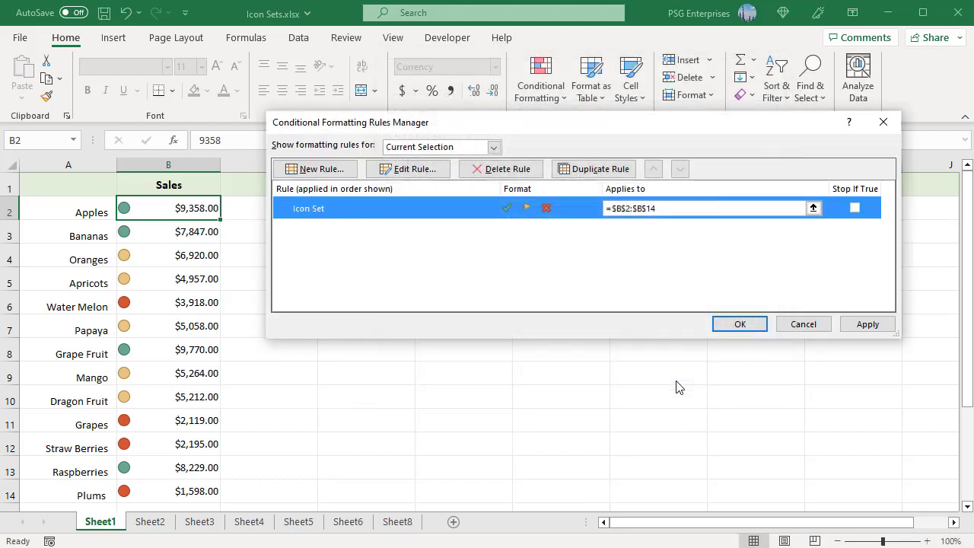
pyautogui.click(861, 326)
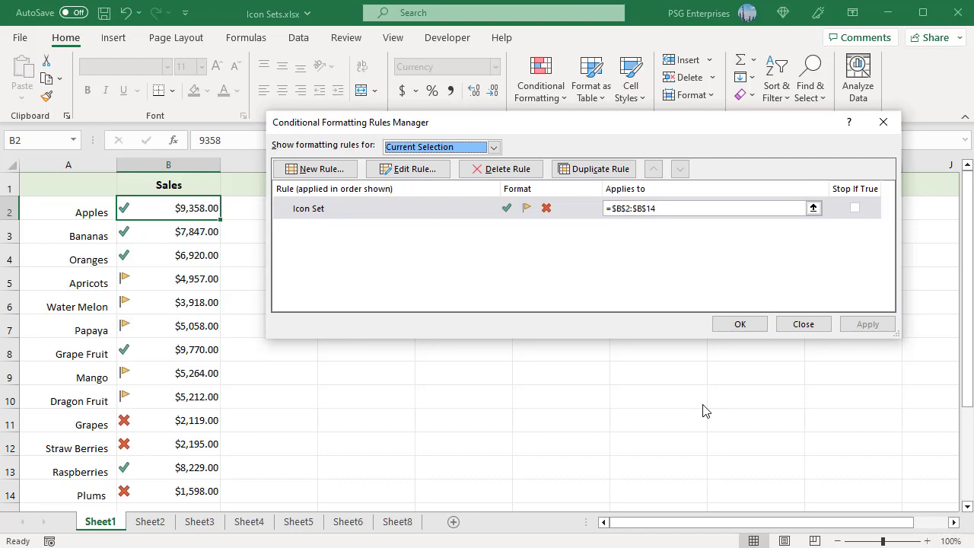
# Reverse the Sales icon order so high values get the red X, and apply
pyautogui.doubleClick(397, 210)
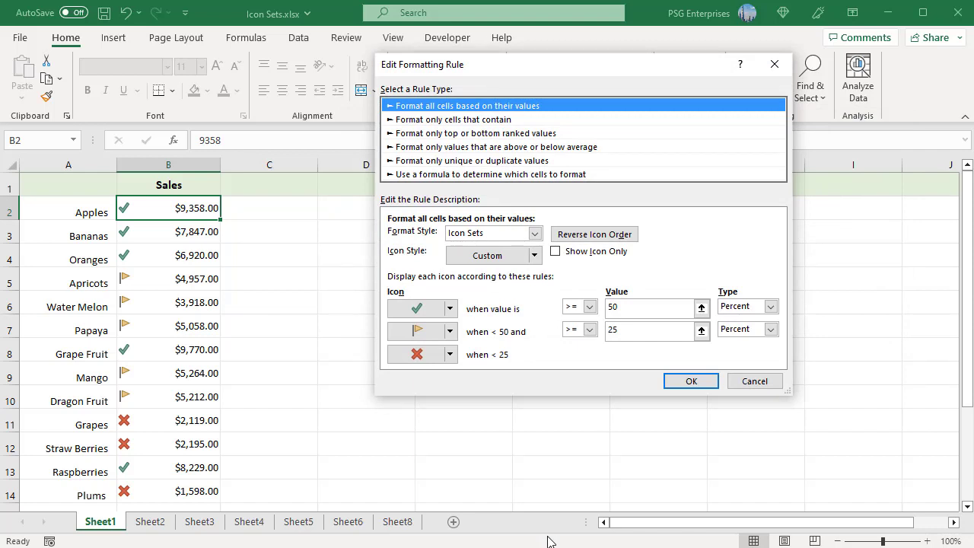
pyautogui.click(571, 237)
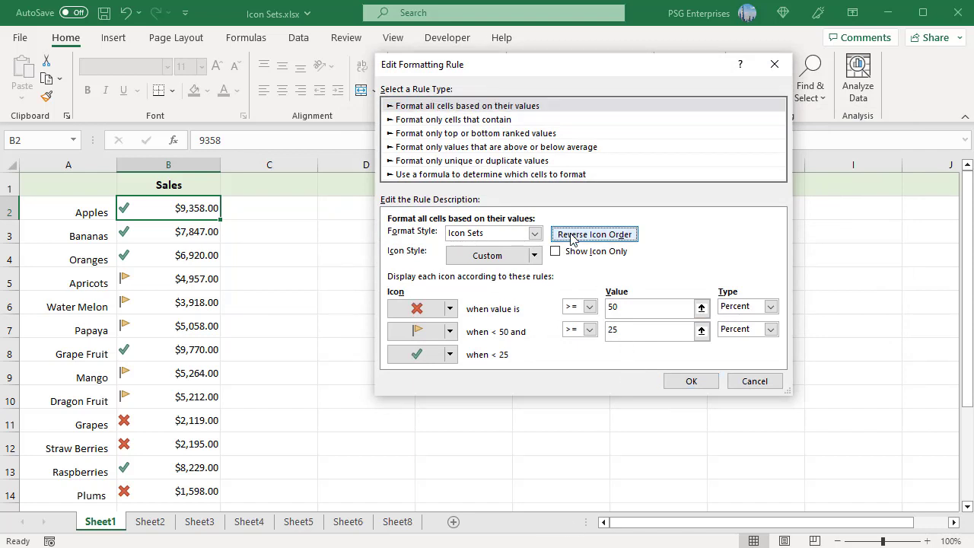
pyautogui.click(675, 389)
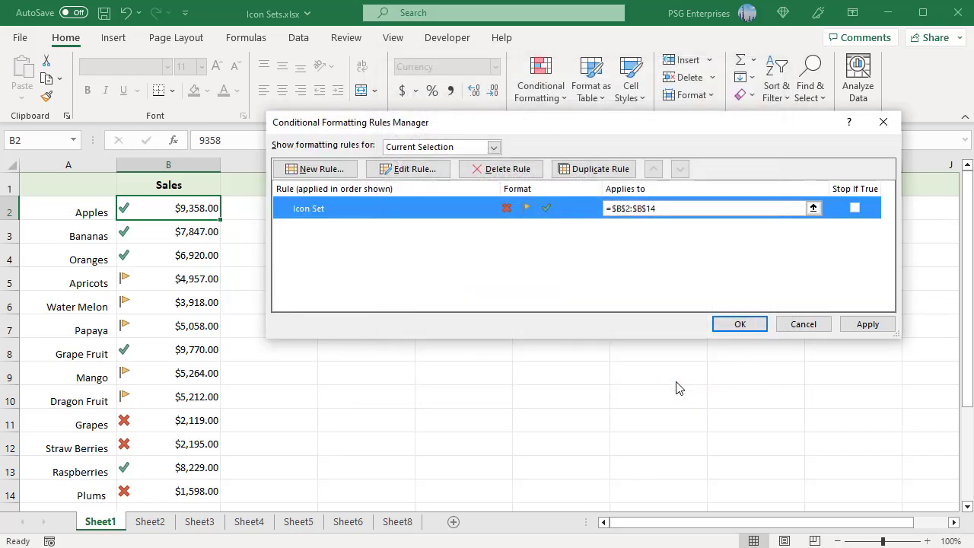
pyautogui.click(877, 327)
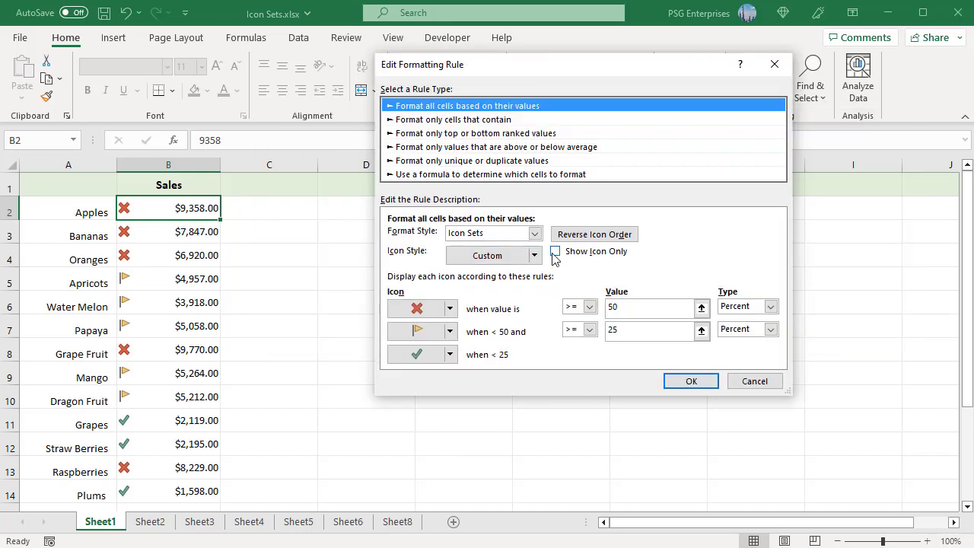
# Turn on Show Icon Only for the Sales rule and close the rules manager
pyautogui.click(556, 251)
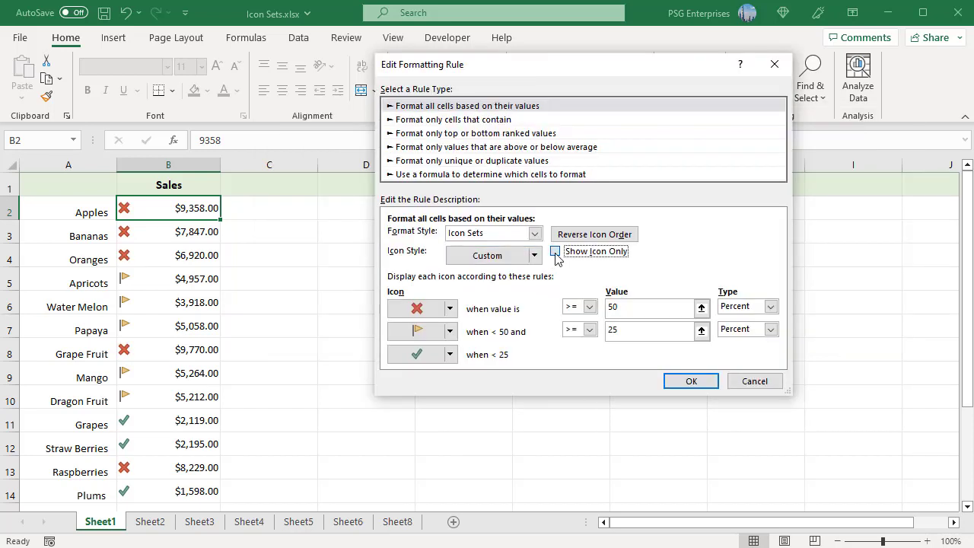
pyautogui.click(677, 384)
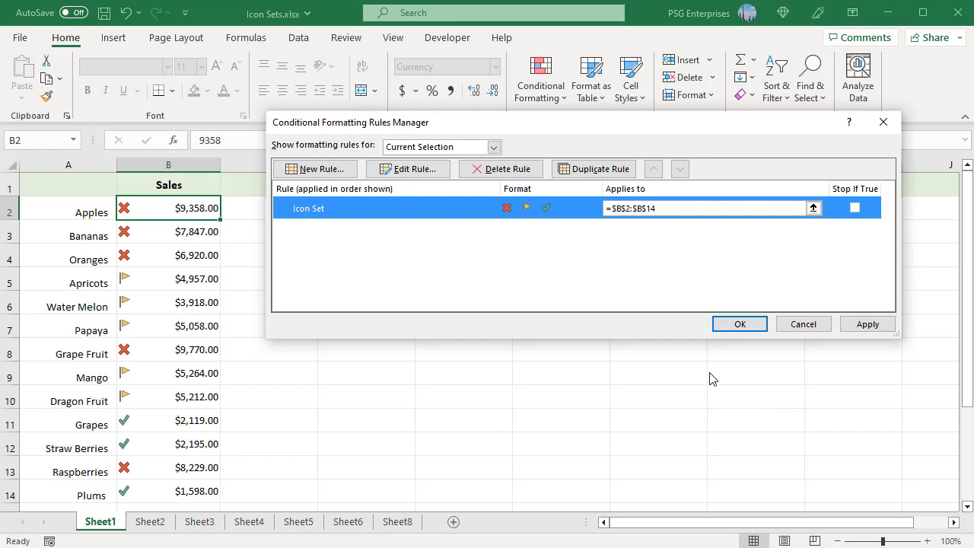
pyautogui.click(739, 325)
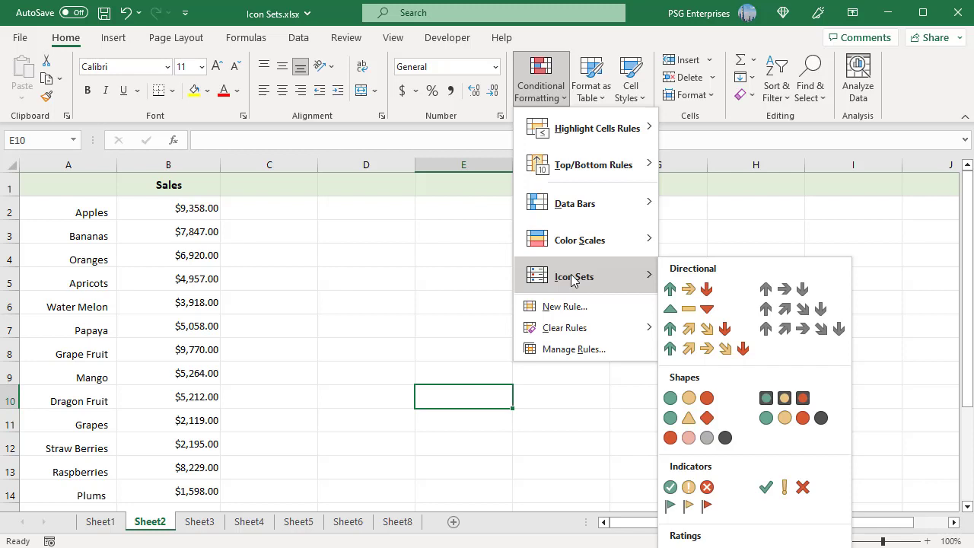
# Select Sheet2's Sales values B2:B14 and open the Icon Sets More Rules dialog
pyautogui.press('Escape')
pyautogui.press('Escape')
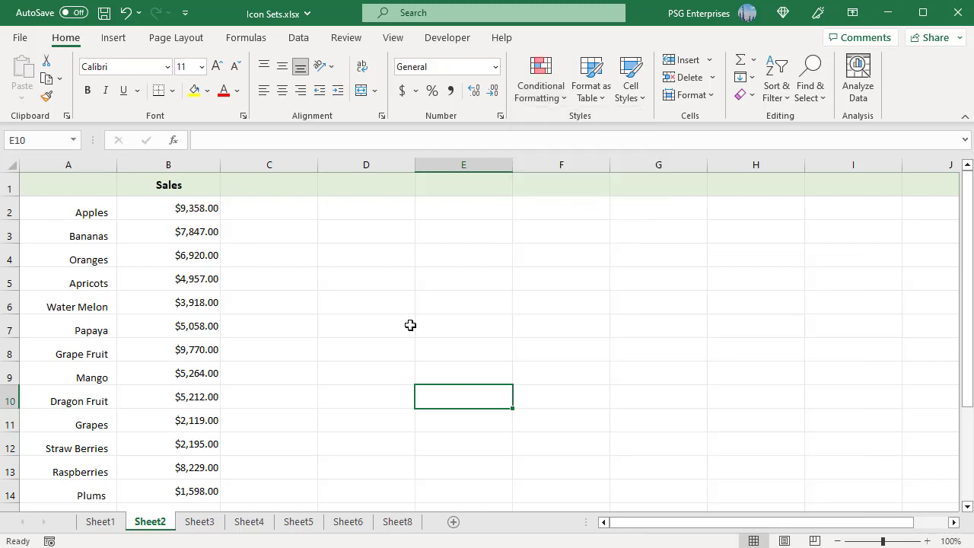
pyautogui.moveTo(210, 212); pyautogui.dragTo(213, 491)
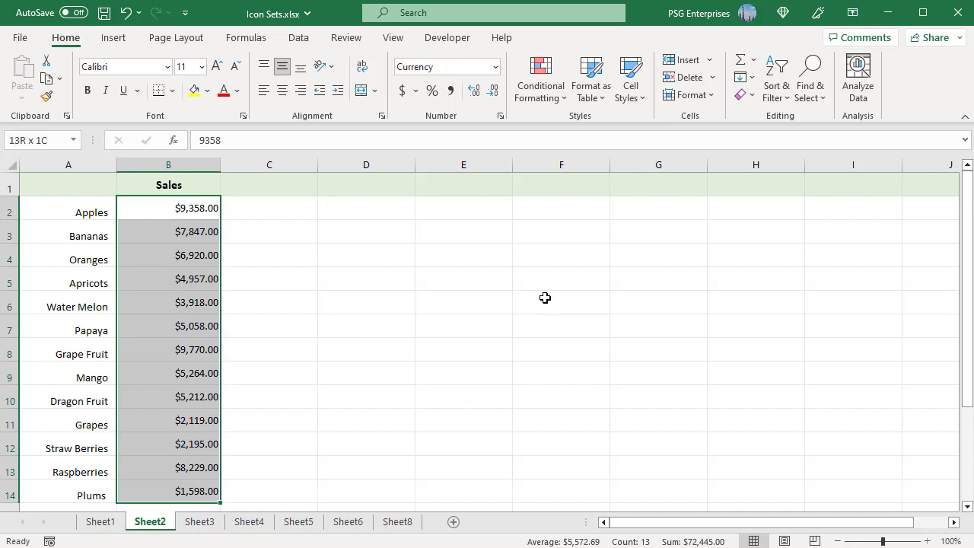
pyautogui.click(557, 104)
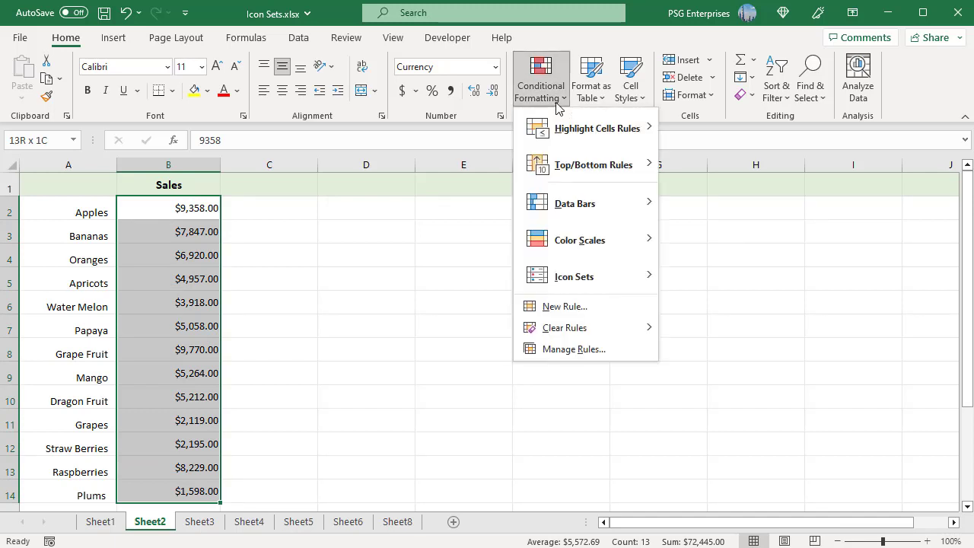
pyautogui.moveTo(593, 279)
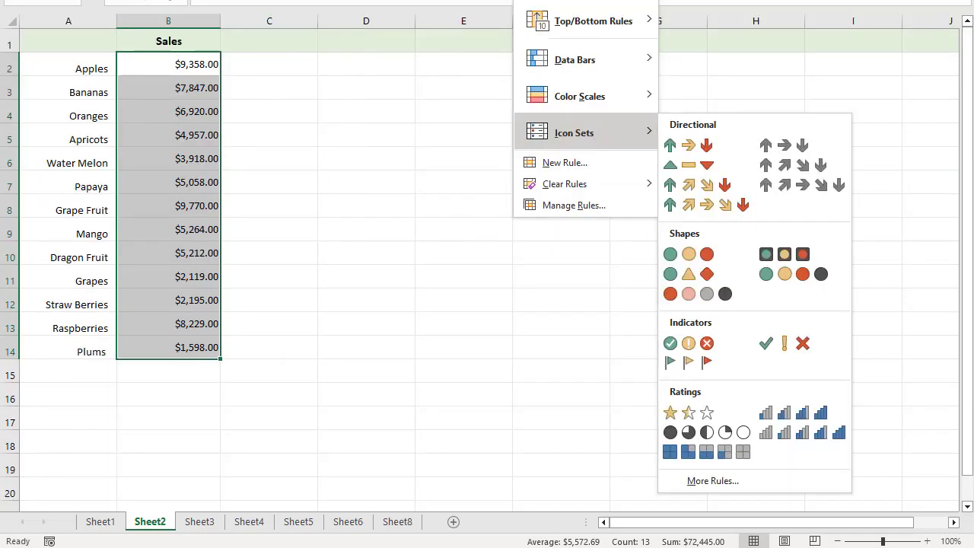
pyautogui.click(713, 481)
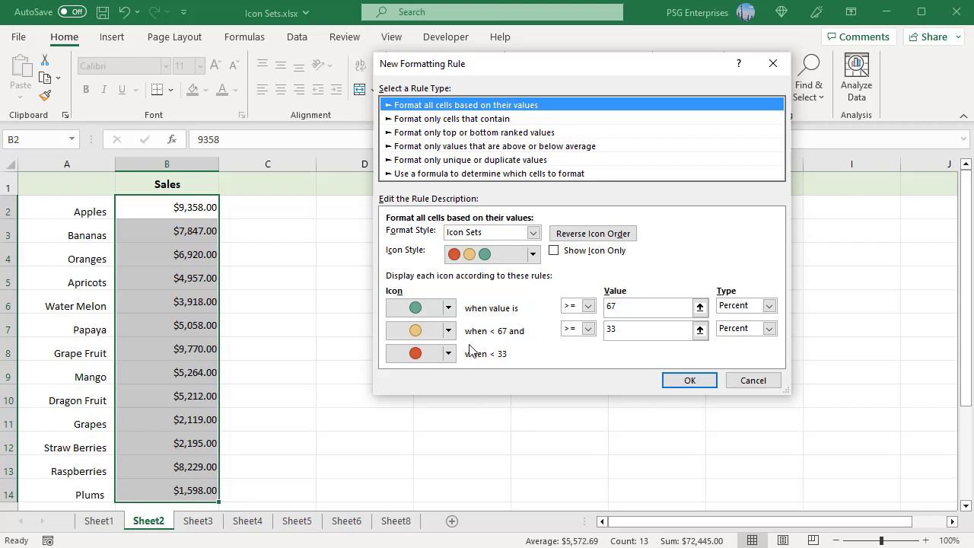
# Make the top tier a green flag with a Number threshold of 5000
pyautogui.click(450, 308)
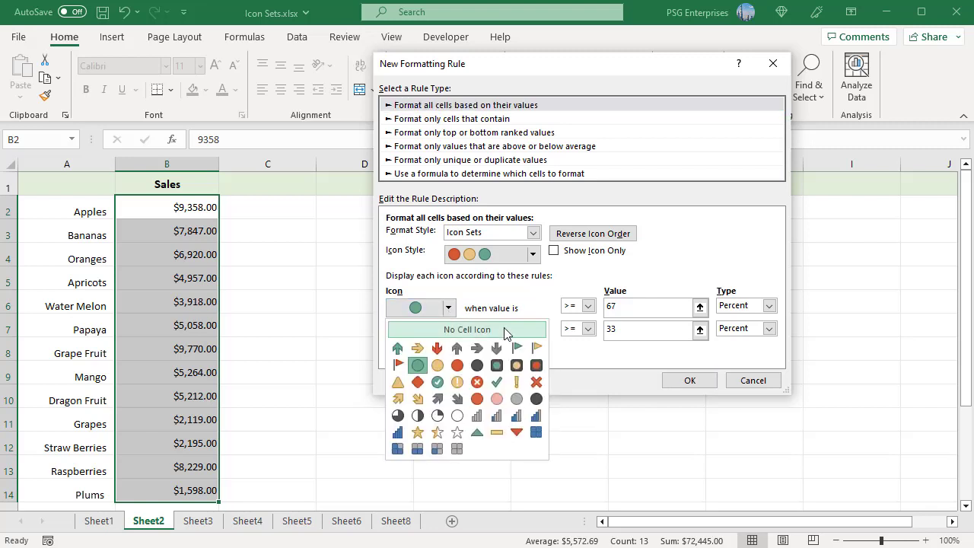
pyautogui.click(517, 348)
pyautogui.click(770, 306)
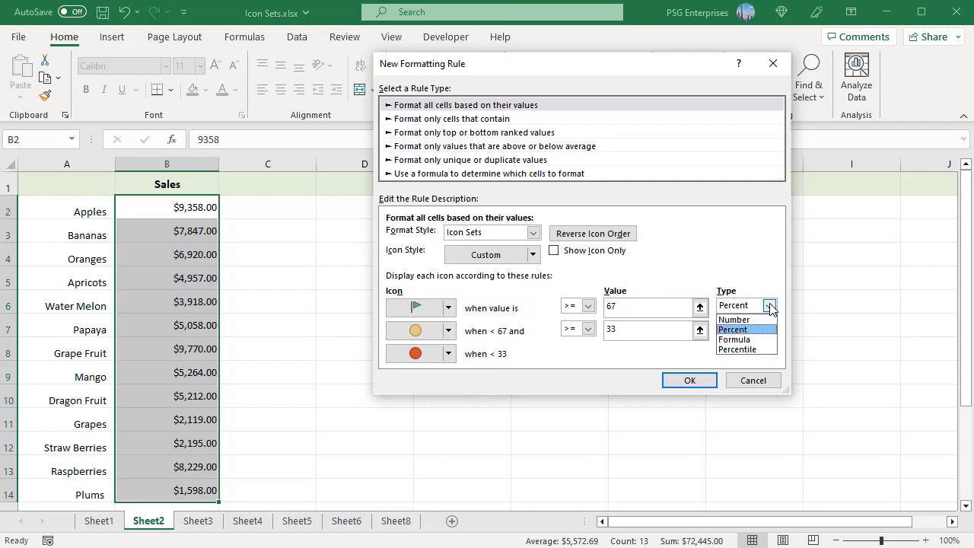
pyautogui.click(762, 318)
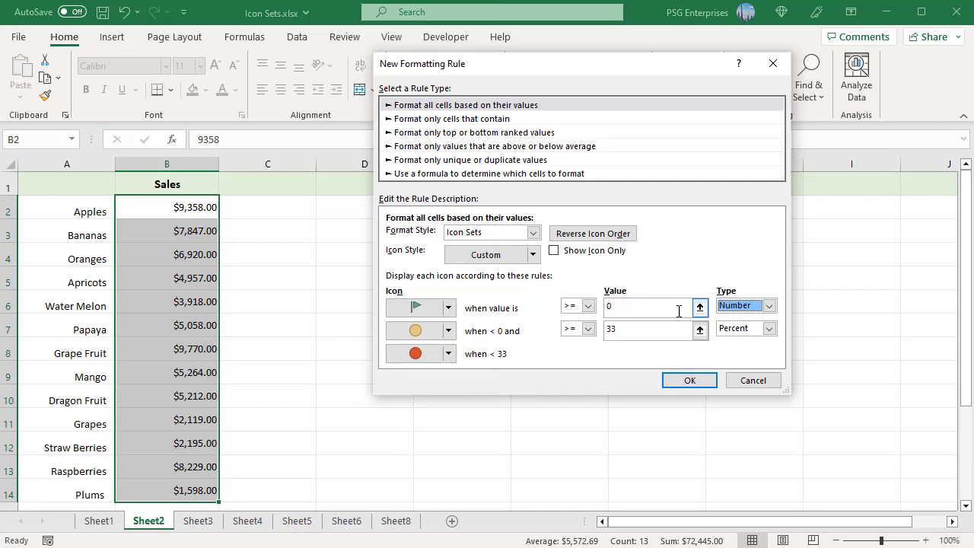
pyautogui.doubleClick(607, 313)
pyautogui.write('5000')
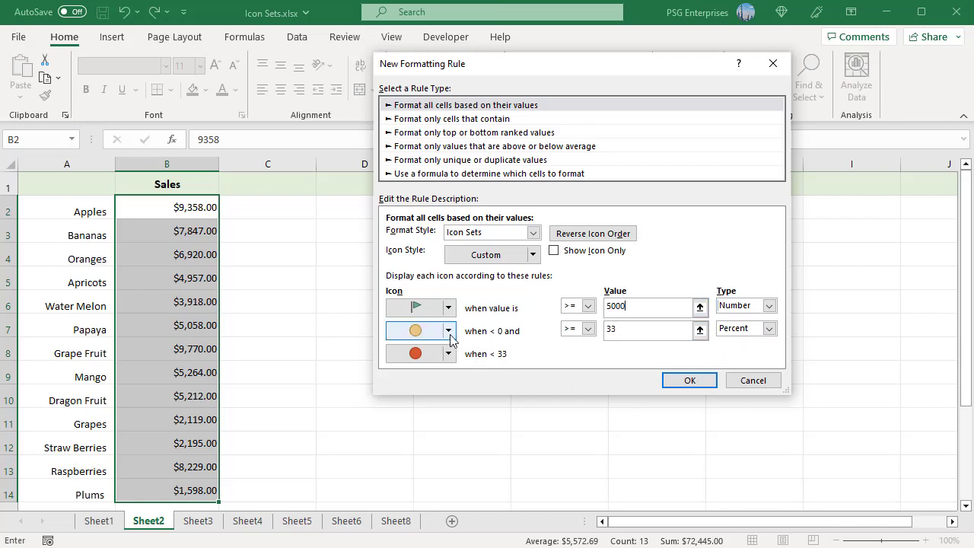
# Make the middle tier a yellow flag with a Number threshold of 3000
pyautogui.click(448, 330)
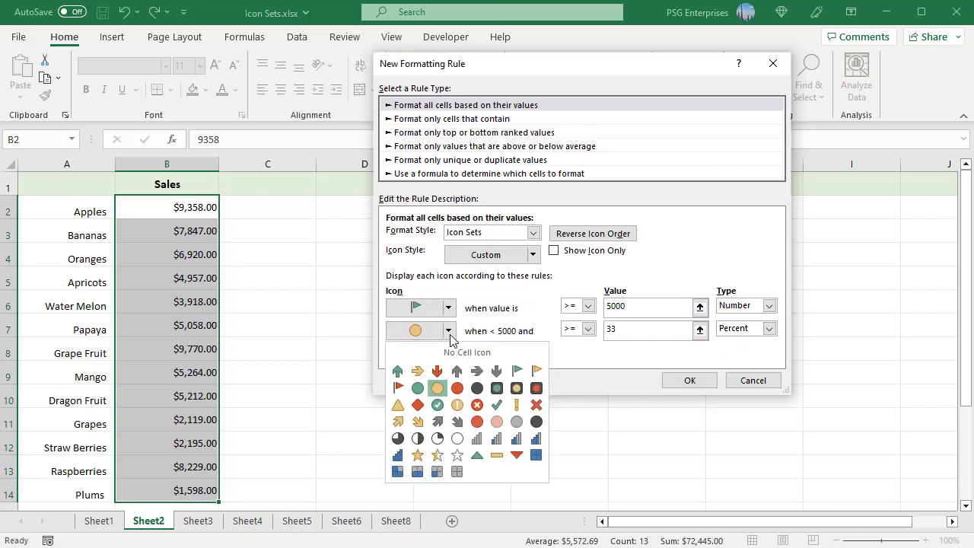
pyautogui.click(537, 370)
pyautogui.click(769, 328)
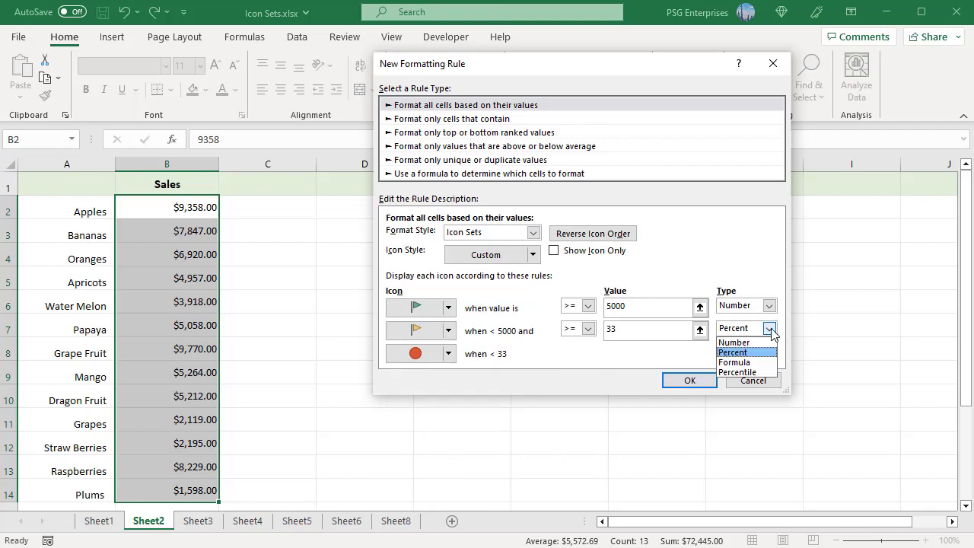
pyautogui.click(734, 343)
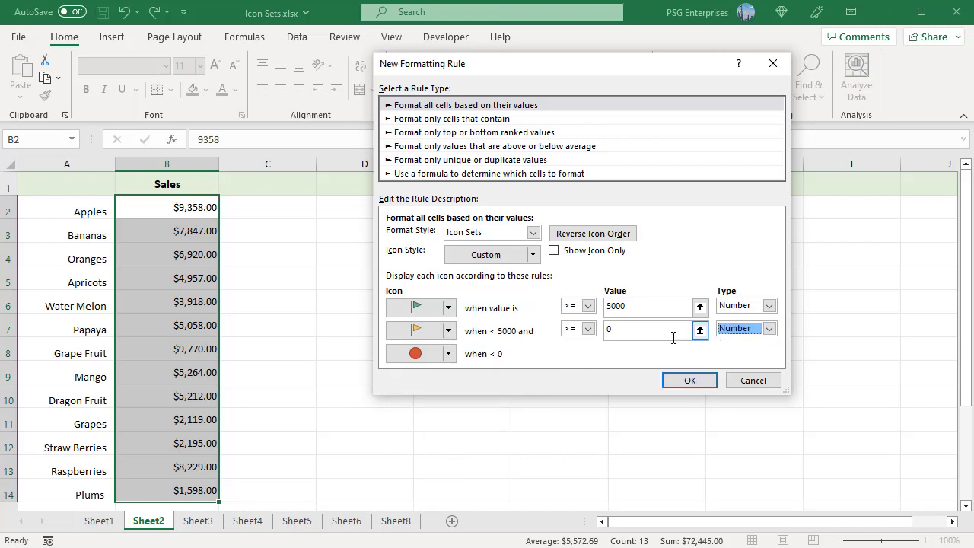
pyautogui.click(607, 331)
pyautogui.write('3000')
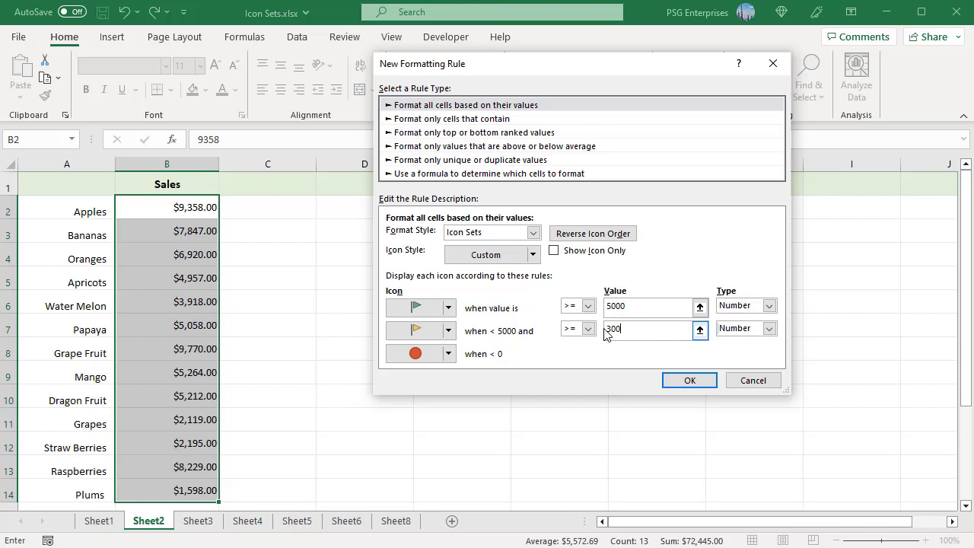
pyautogui.press('Tab')
# Make the bottom tier a red flag, confirm the rule, and move to Sheet3
pyautogui.click(448, 353)
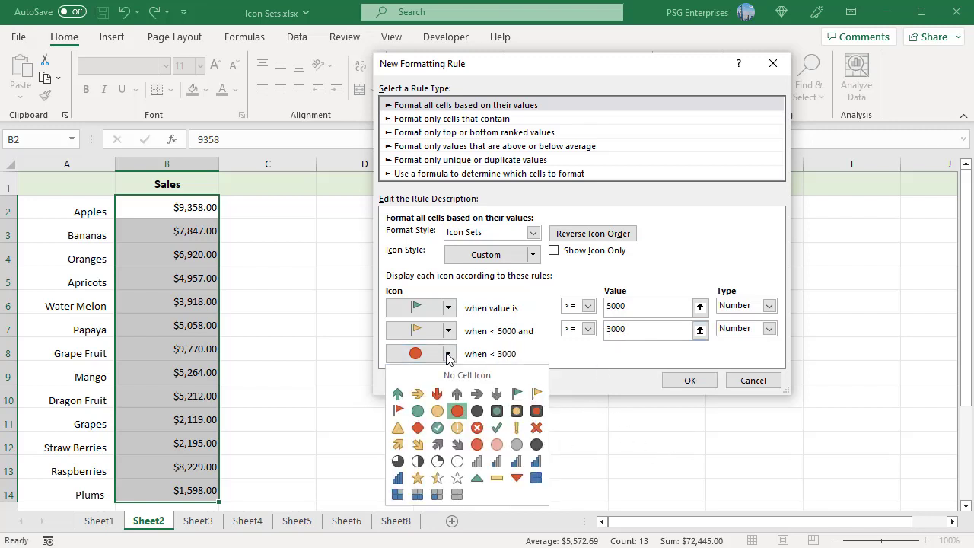
pyautogui.click(398, 411)
pyautogui.click(690, 380)
pyautogui.click(690, 377)
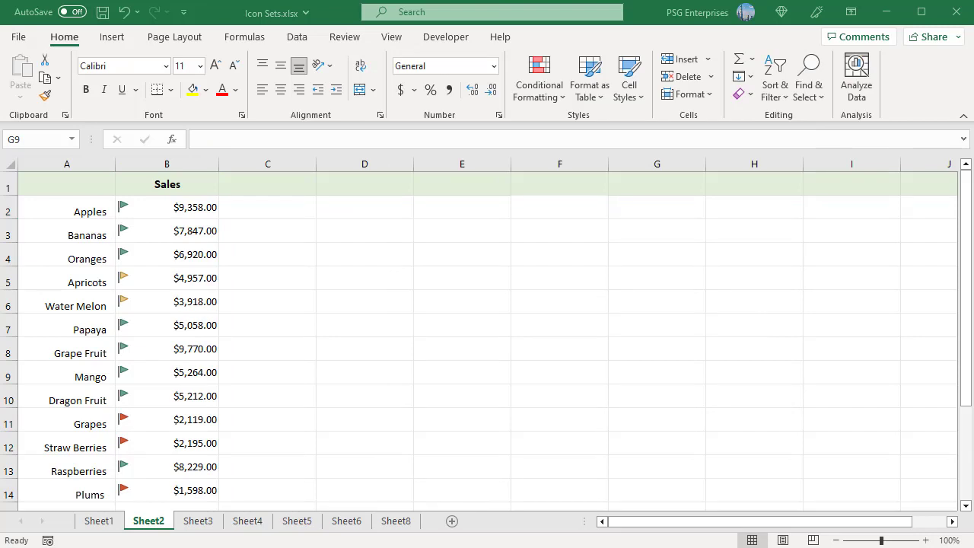
pyautogui.hotkey('ctrl', 'pagedown')
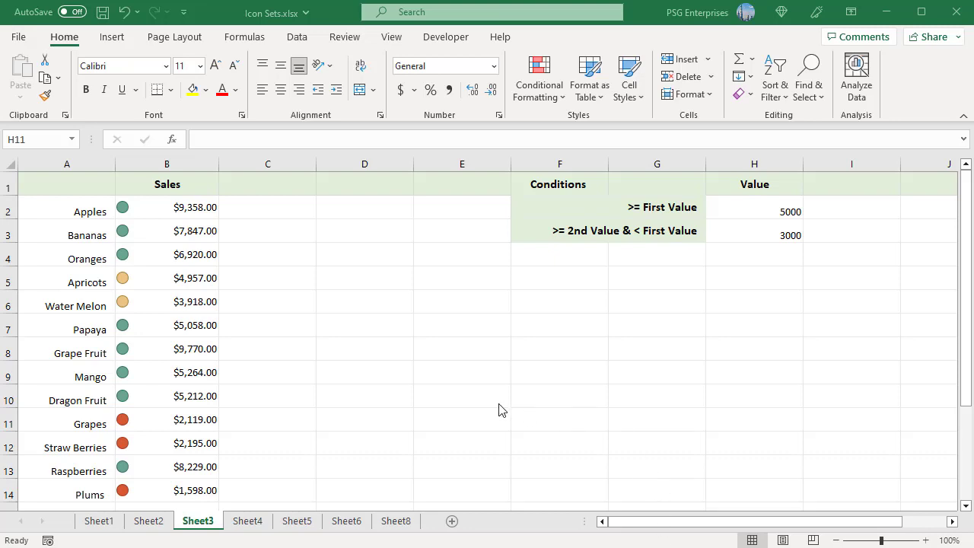
# Open Sheet3's Sales Icon Set rule for editing from Manage Rules
pyautogui.click(161, 211)
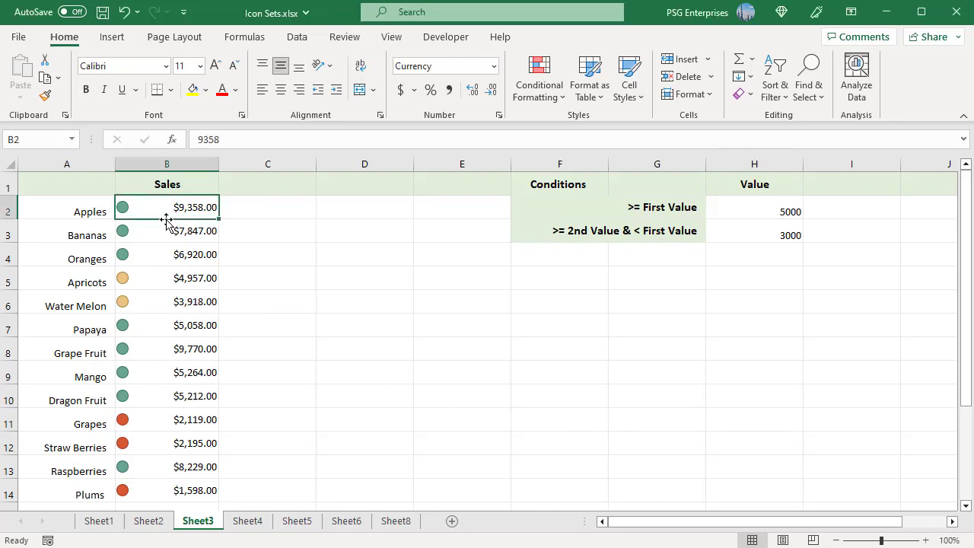
pyautogui.click(543, 106)
pyautogui.click(586, 355)
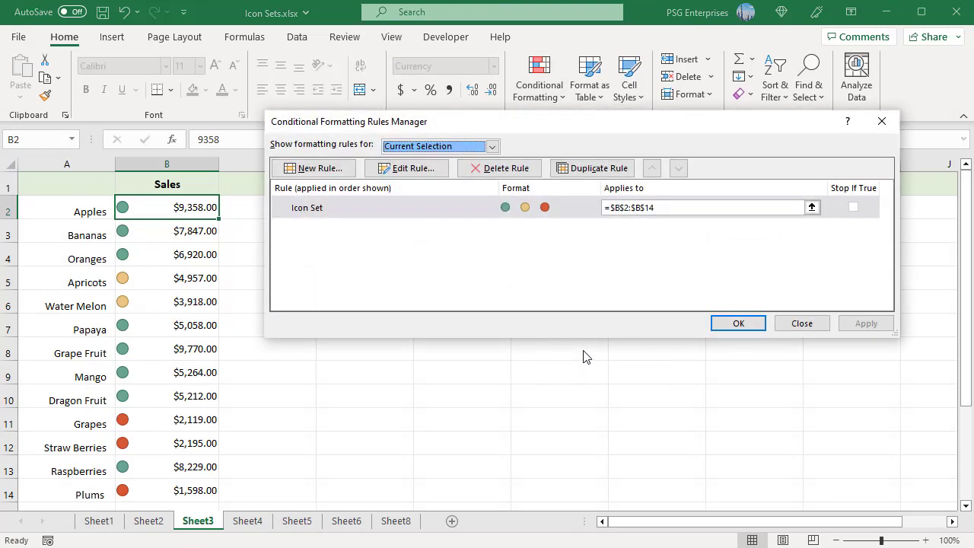
pyautogui.click(399, 207)
pyautogui.click(415, 168)
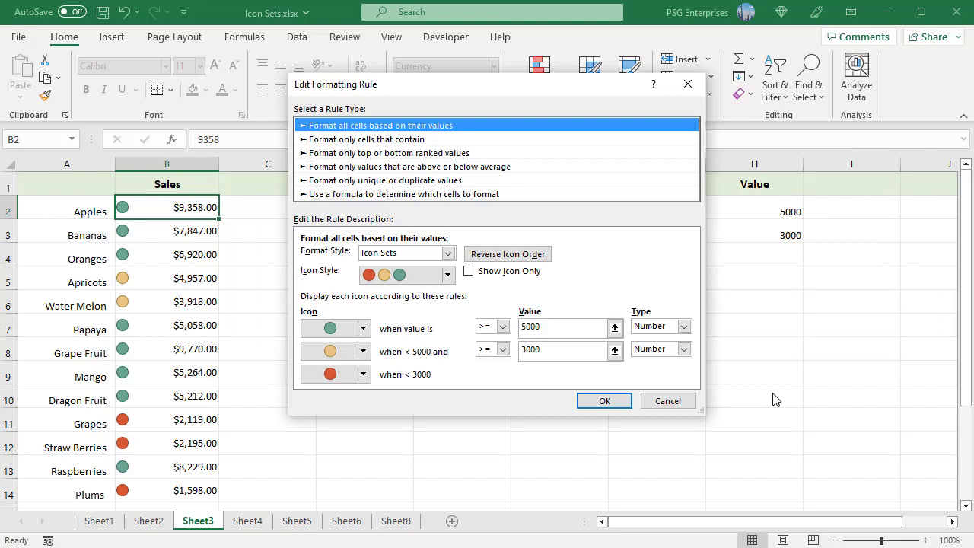
# Set both thresholds to Formula type, =$H$2 and =$H$3, and confirm the changes
pyautogui.click(684, 325)
pyautogui.click(654, 358)
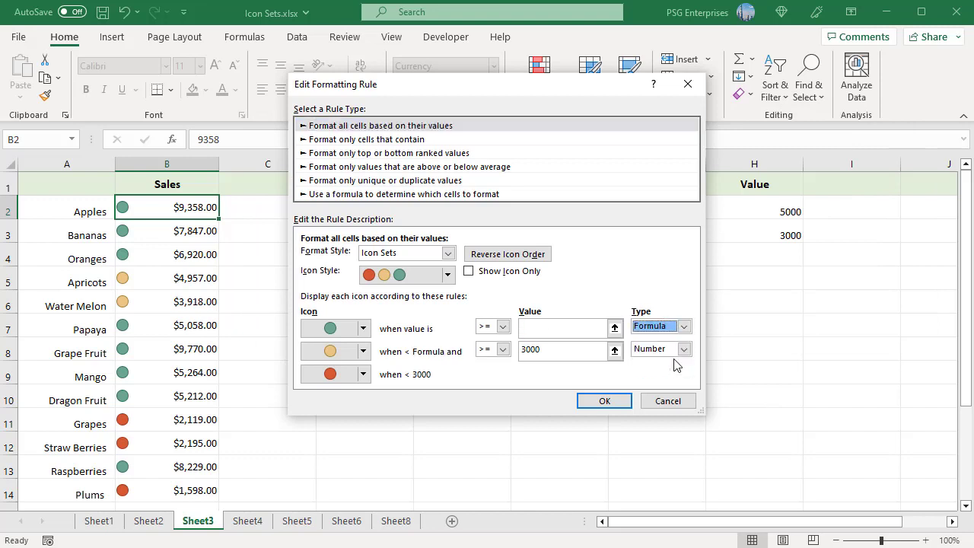
pyautogui.click(548, 329)
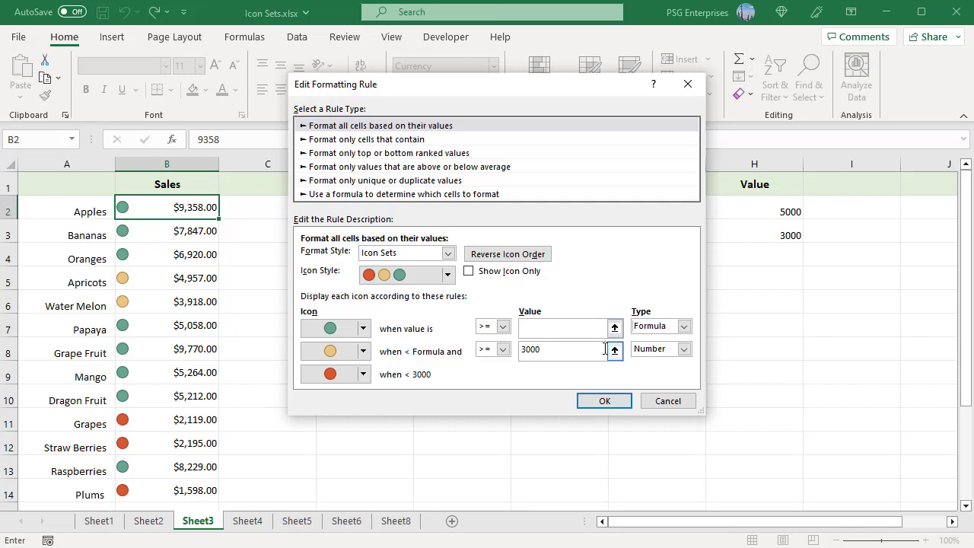
pyautogui.write('=$H$2')
pyautogui.click(673, 353)
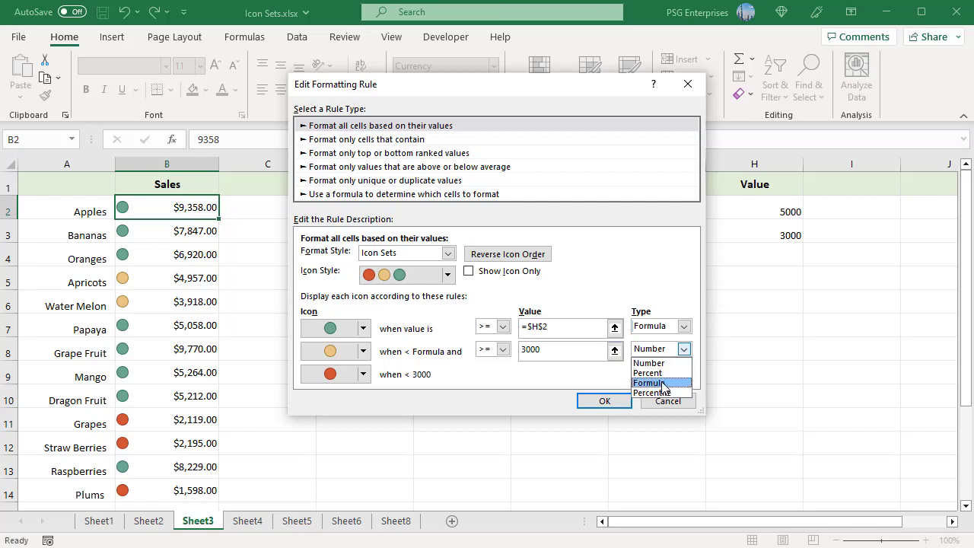
pyautogui.click(663, 383)
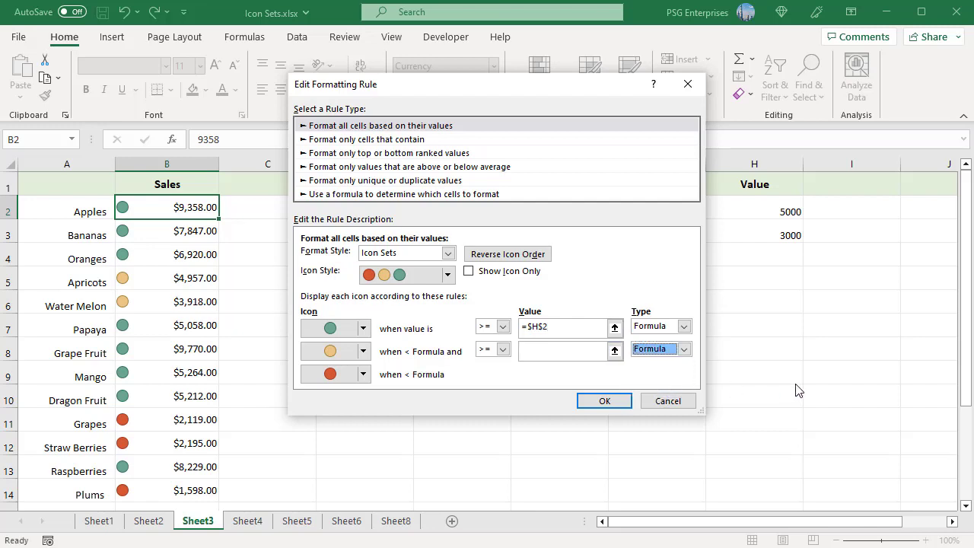
pyautogui.click(538, 354)
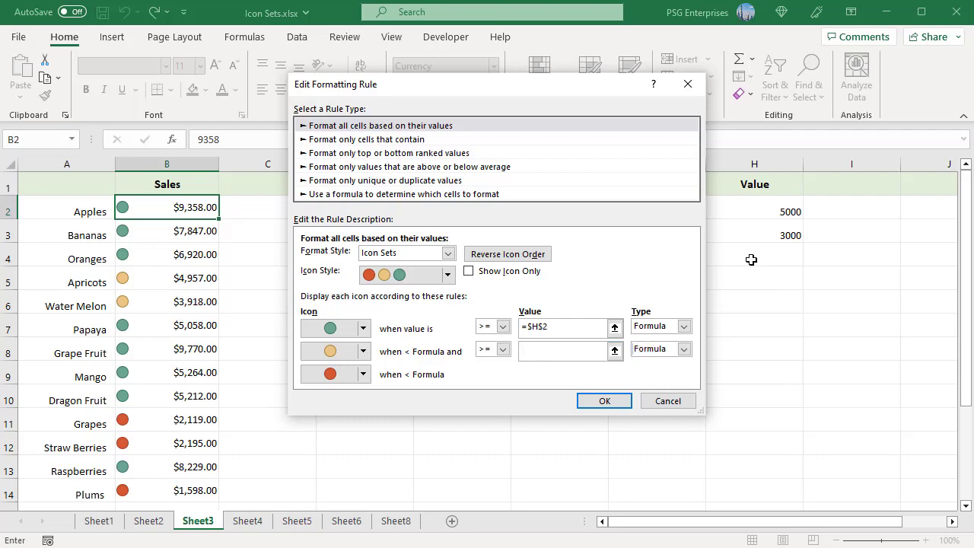
pyautogui.click(779, 232)
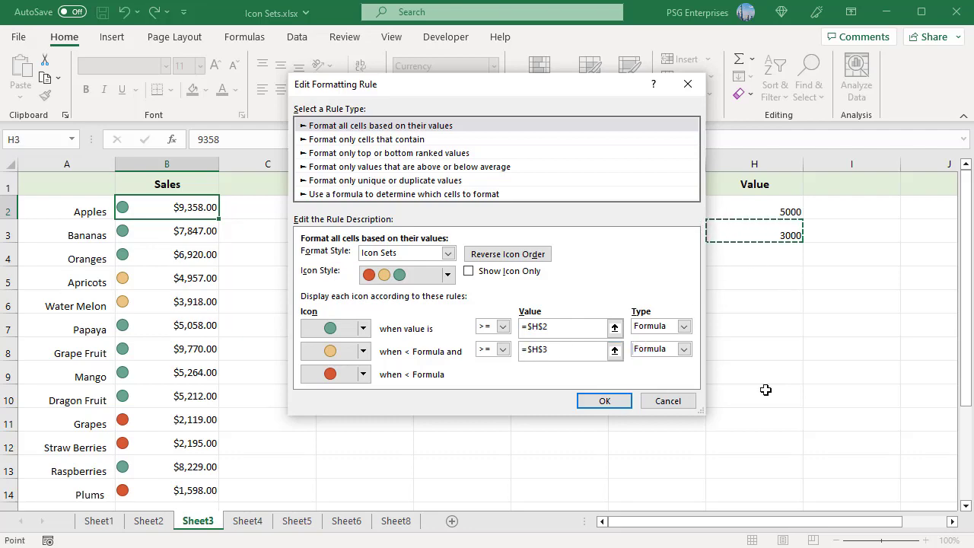
pyautogui.click(604, 401)
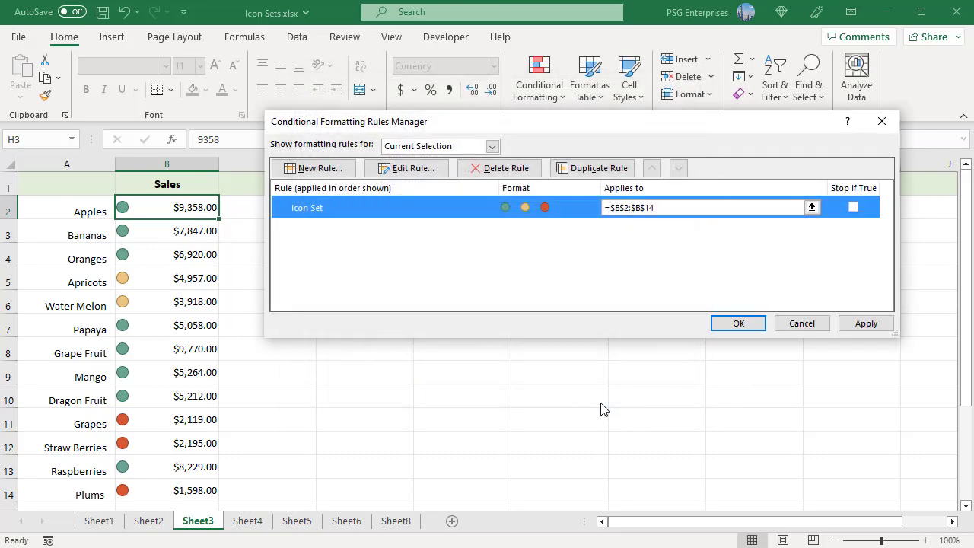
pyautogui.click(736, 323)
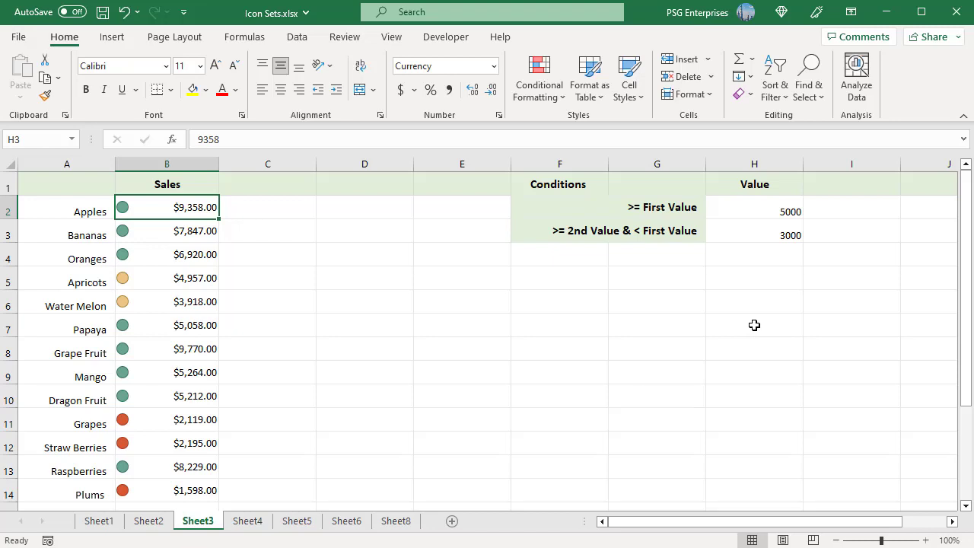
# Change the H2 threshold from 5000 to 6000 so Sheet3's circles recolour
pyautogui.doubleClick(782, 212)
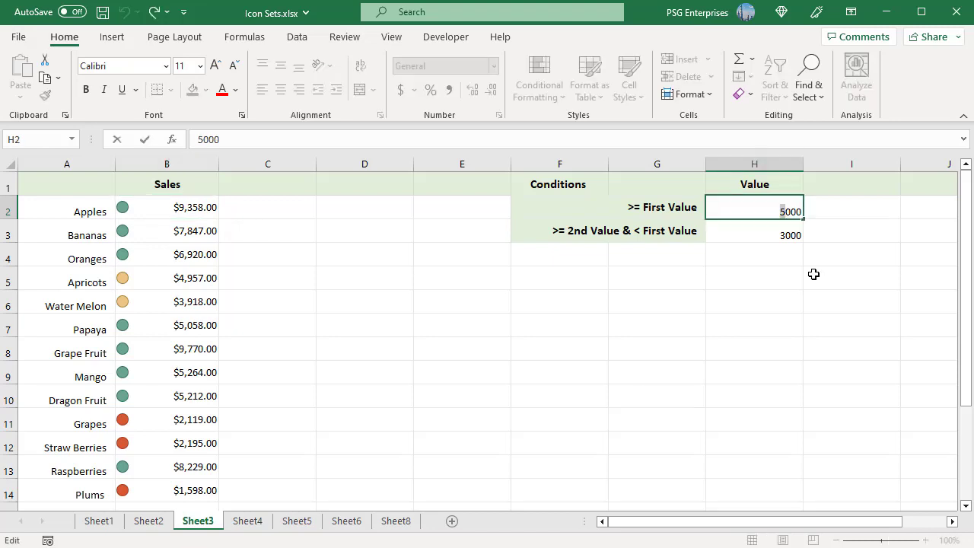
pyautogui.write('6')
pyautogui.press('Return')
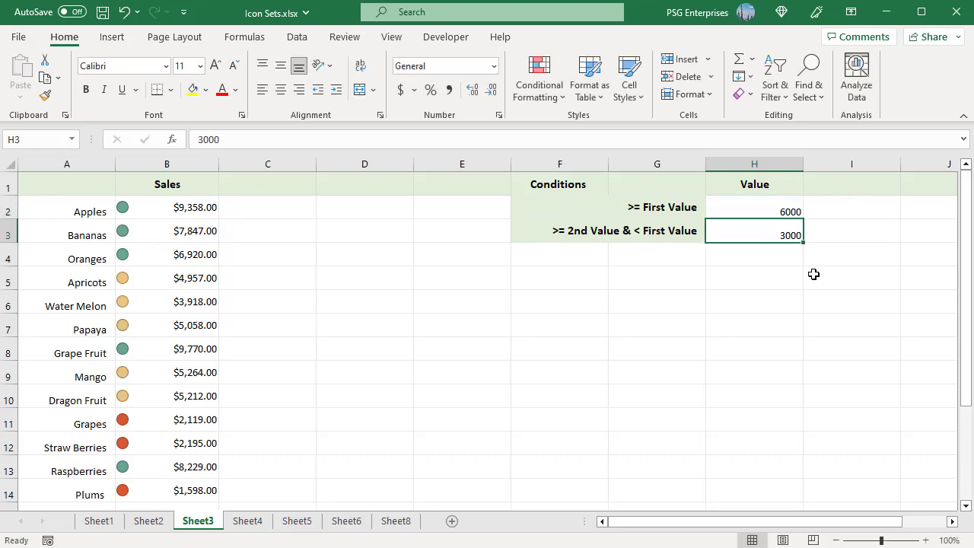
pyautogui.click(814, 331)
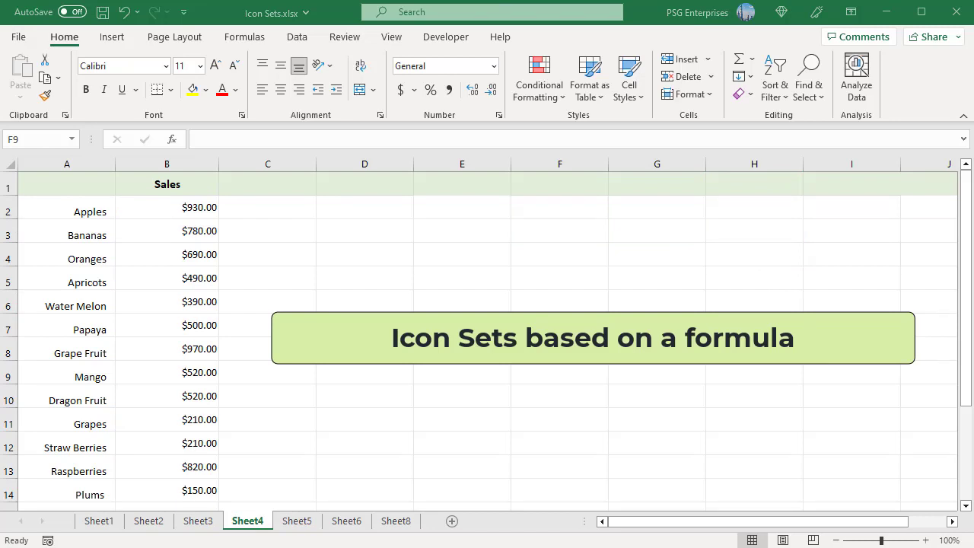
# Select Sales B2:B14, start an icon set rule, and set the first threshold to =MAX($B$2:$B$14)-300
pyautogui.click(183, 207)
pyautogui.keyDown('shift'); pyautogui.click(197, 489); pyautogui.keyUp('shift')
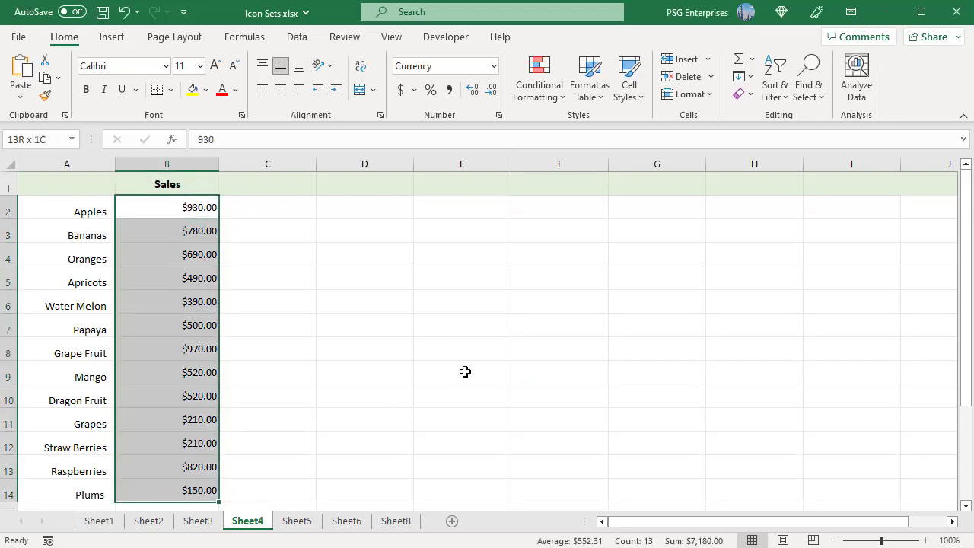
pyautogui.click(552, 92)
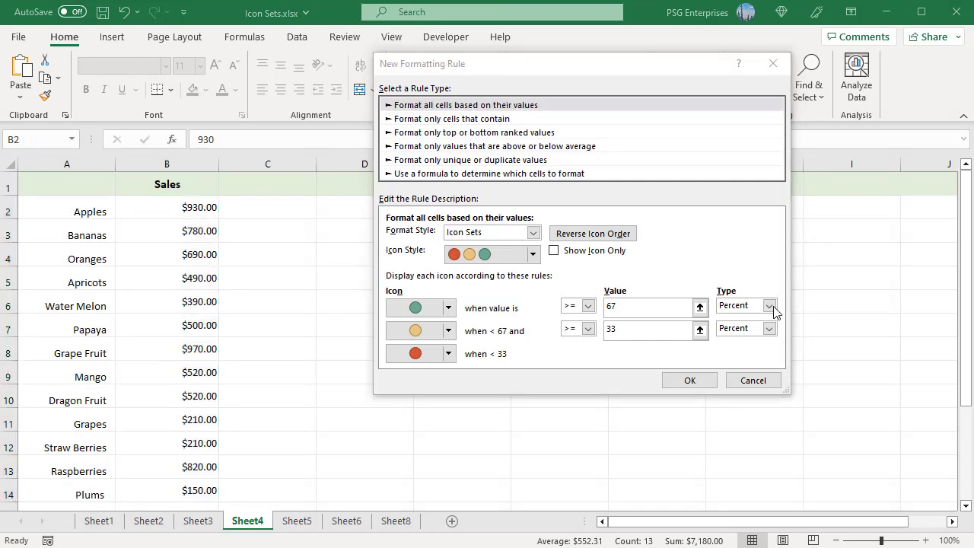
pyautogui.click(769, 307)
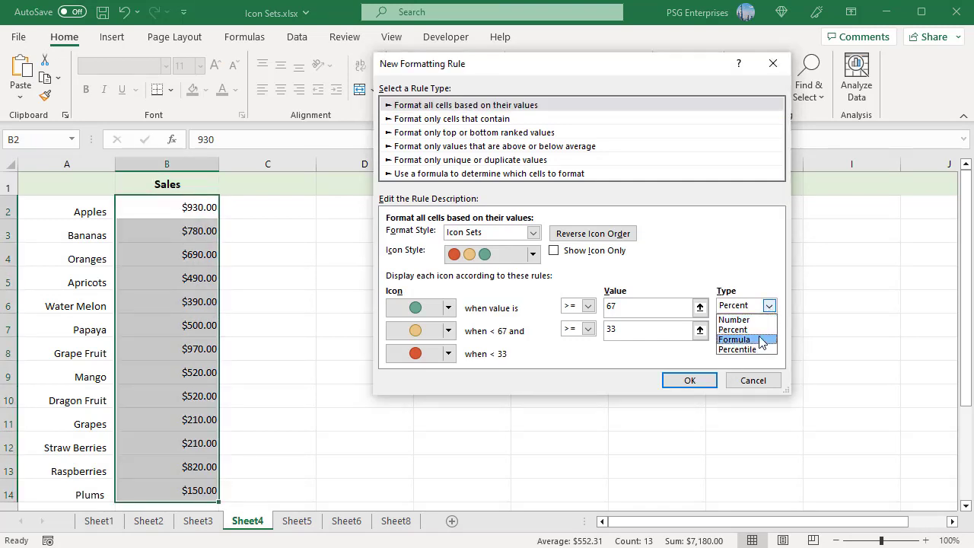
pyautogui.click(760, 339)
pyautogui.click(629, 306)
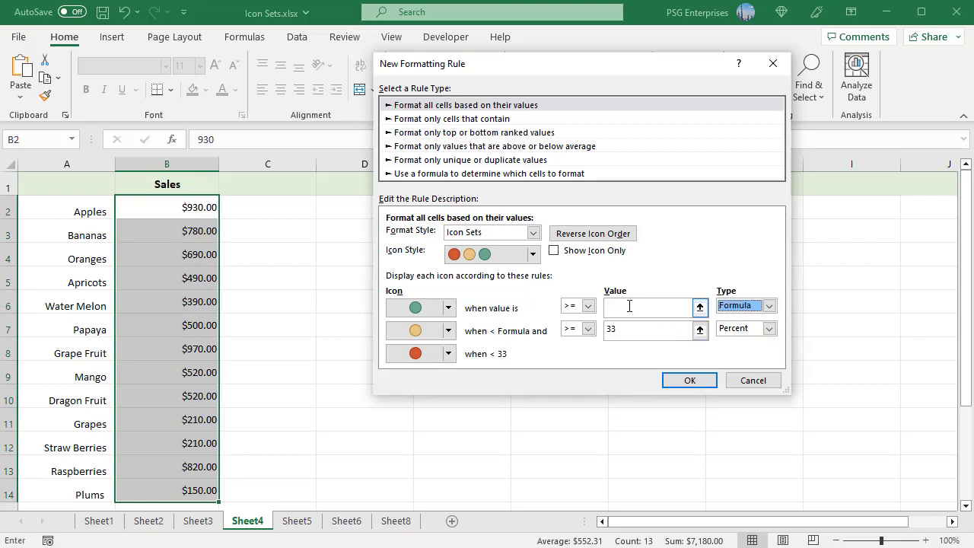
pyautogui.hotkey('ctrl', 'v')
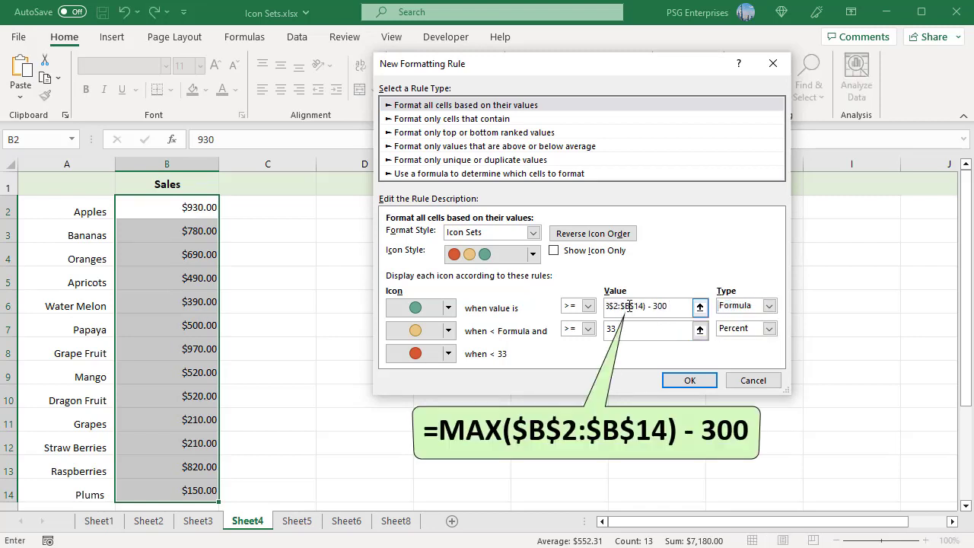
# Set the second threshold to formula =MIN($B$2:$B$14) + 300 and apply the rule
pyautogui.click(770, 330)
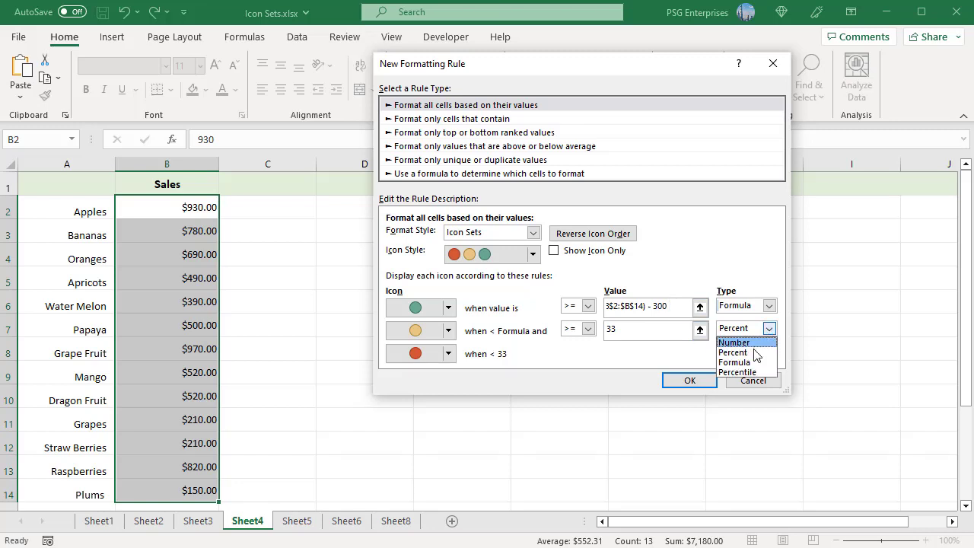
pyautogui.click(753, 362)
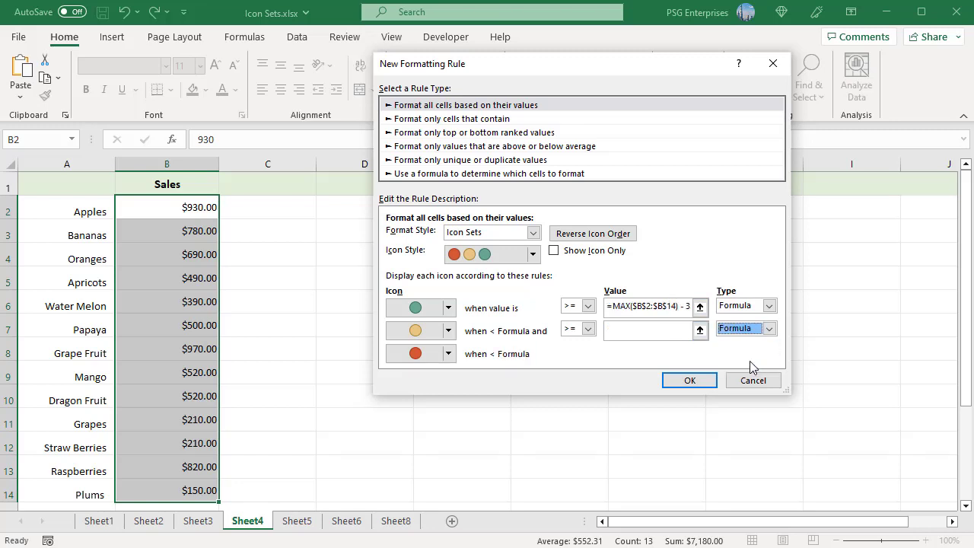
pyautogui.click(630, 331)
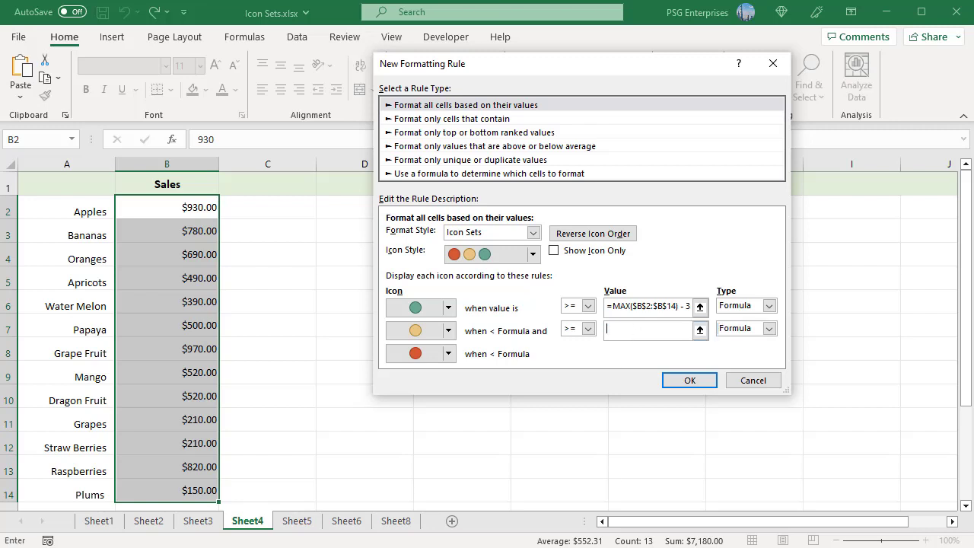
pyautogui.write('=MIN($B$2:$B$14) + 300')
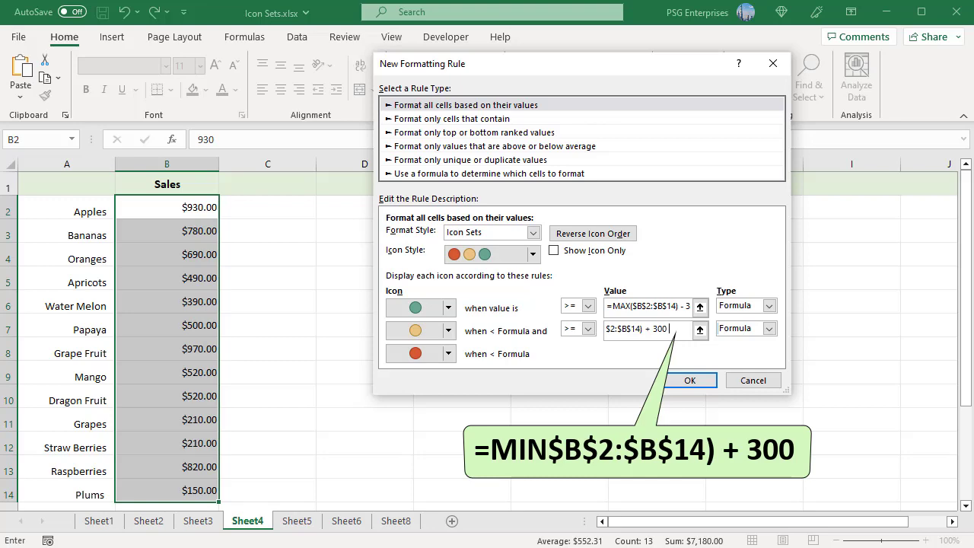
pyautogui.click(689, 380)
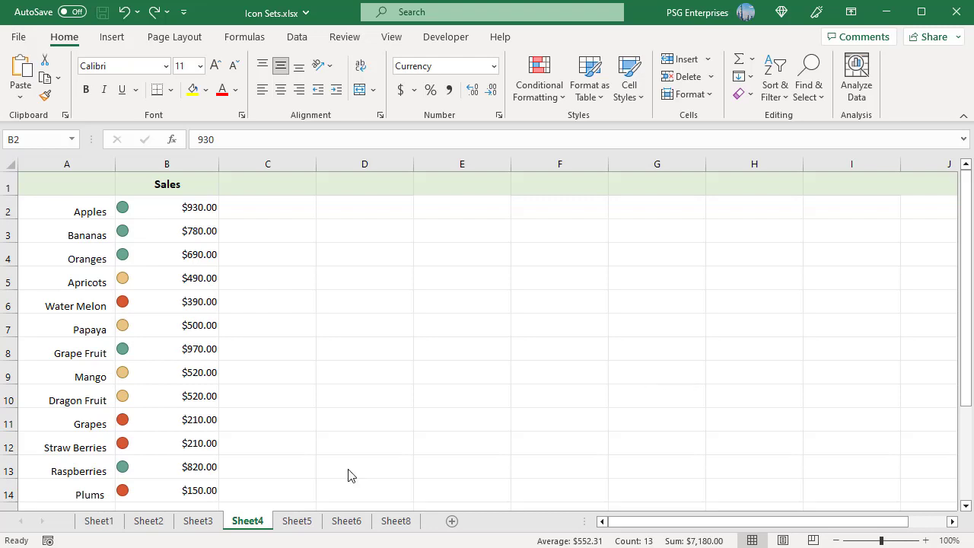
# Go to Sheet5 and inspect D2's percent-change formula =C2/B2 - 1 without changing it
pyautogui.click(319, 521)
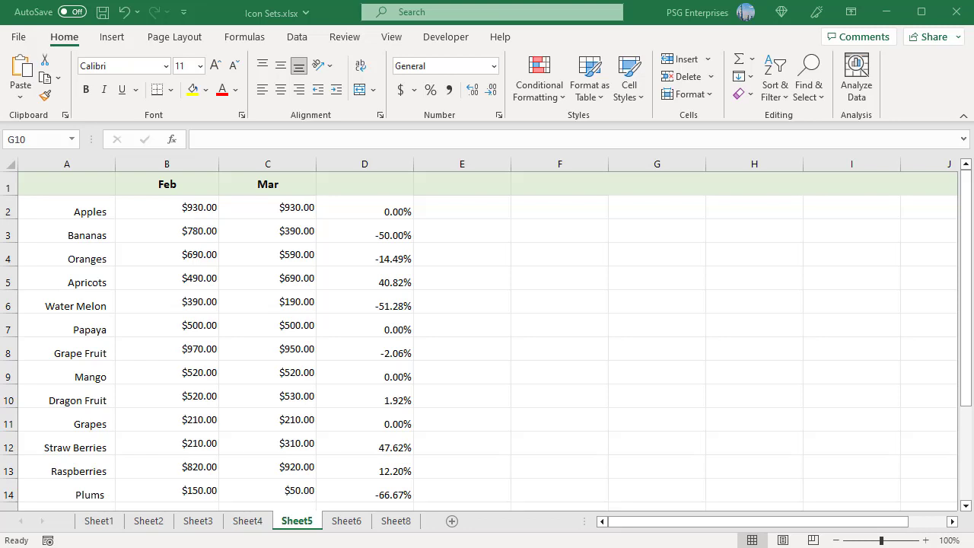
pyautogui.click(559, 276)
pyautogui.click(392, 211)
pyautogui.press('F2')
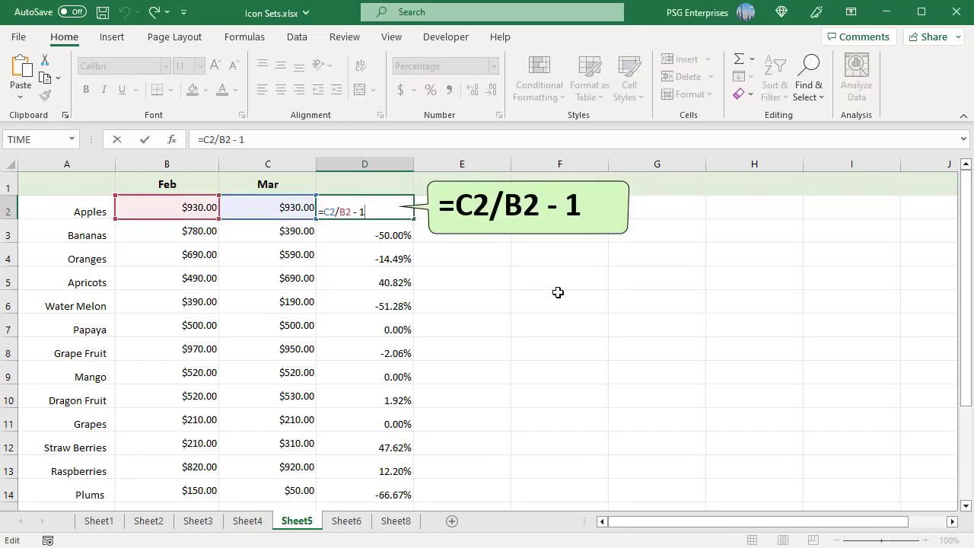
pyautogui.click(560, 328)
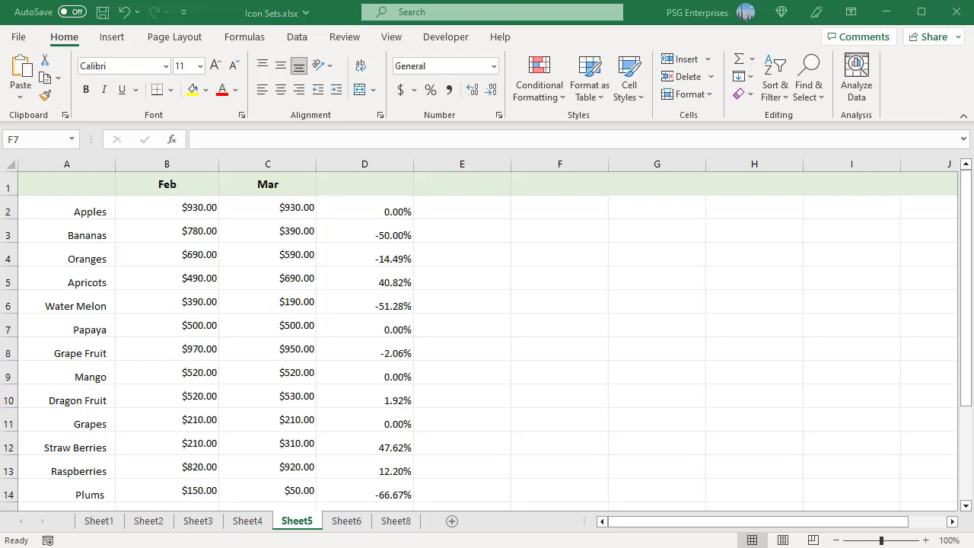
# Select D2:D14 and start an icon set rule: green up arrow for Number values greater than 0
pyautogui.moveTo(373, 210); pyautogui.dragTo(388, 496)
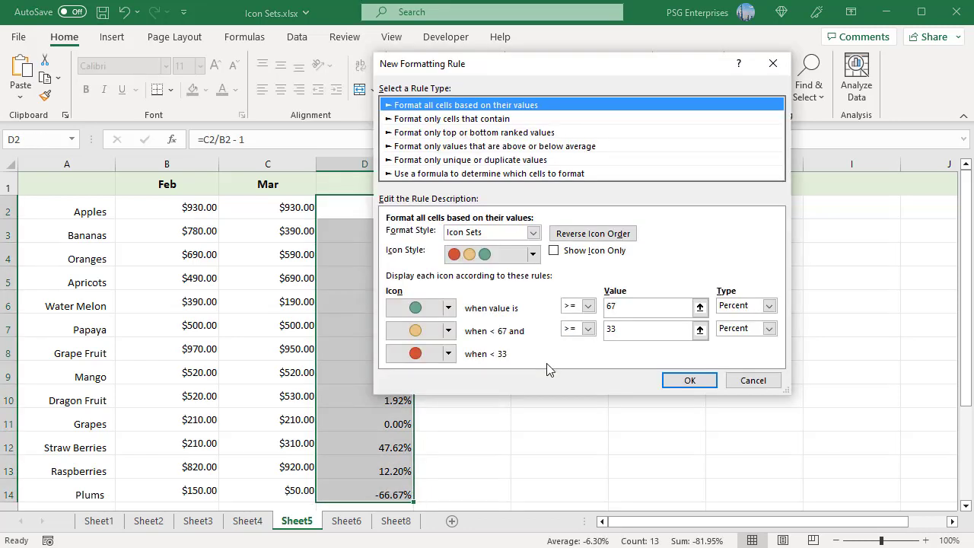
pyautogui.click(449, 308)
pyautogui.click(397, 349)
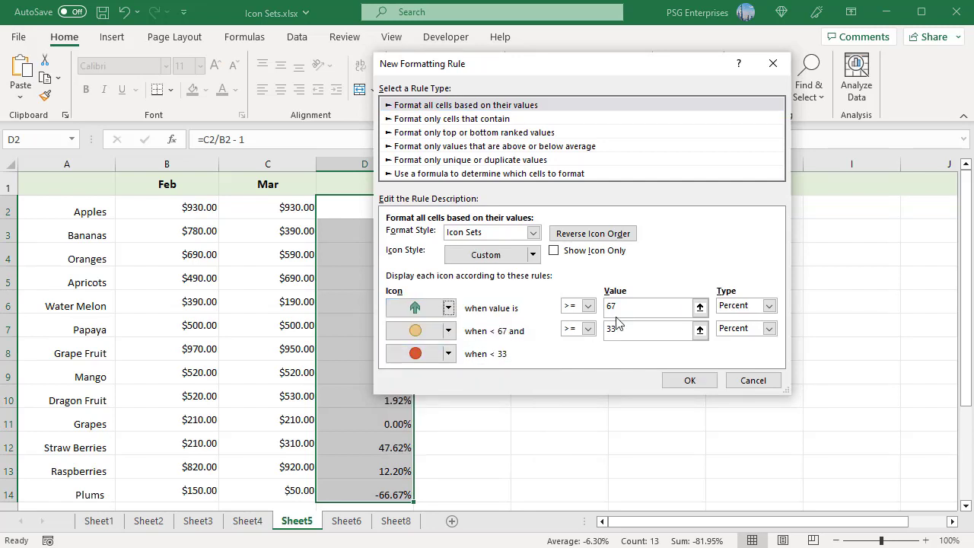
pyautogui.click(770, 306)
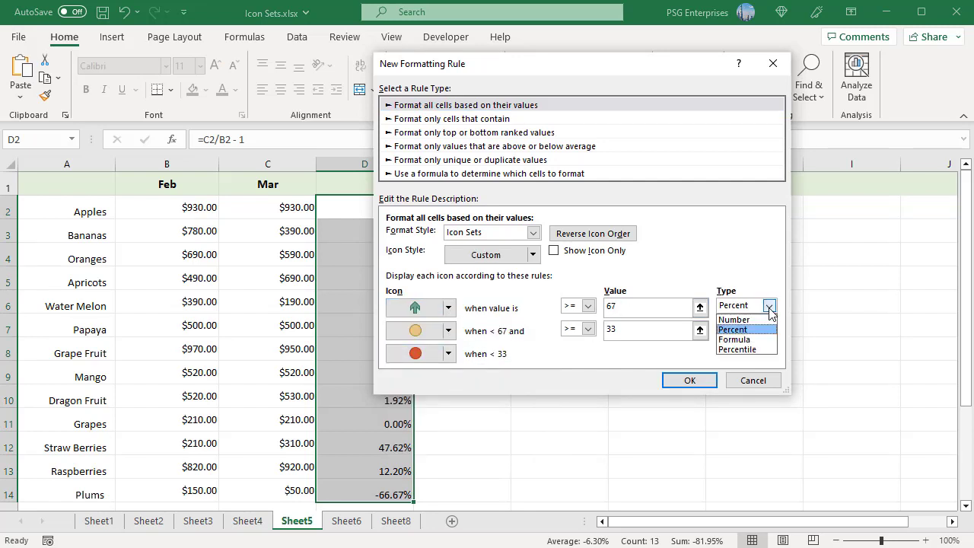
pyautogui.click(760, 319)
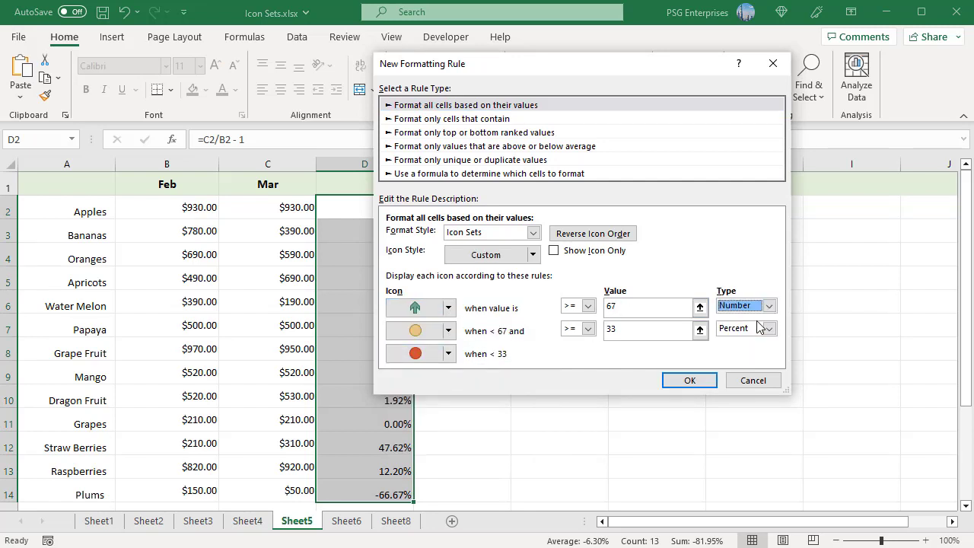
pyautogui.click(588, 306)
pyautogui.click(583, 330)
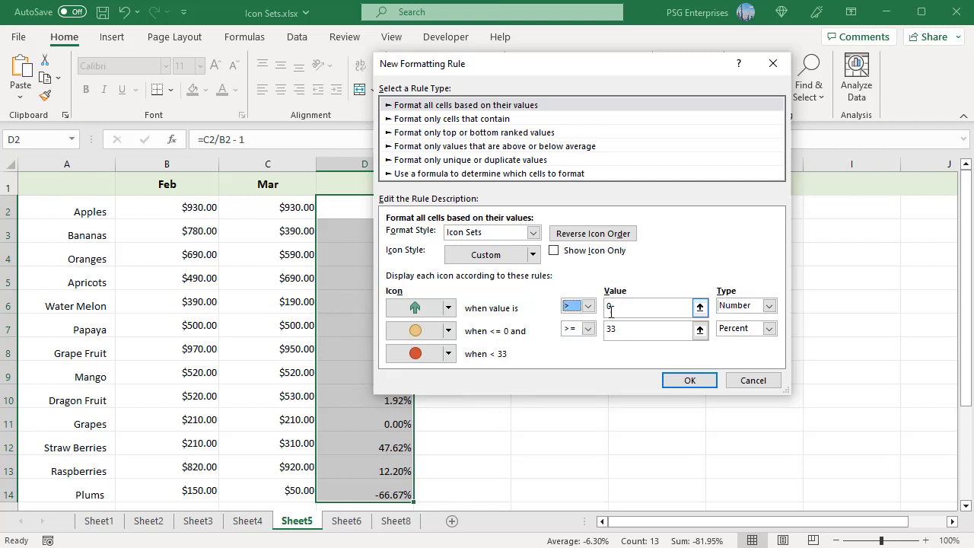
pyautogui.click(640, 307)
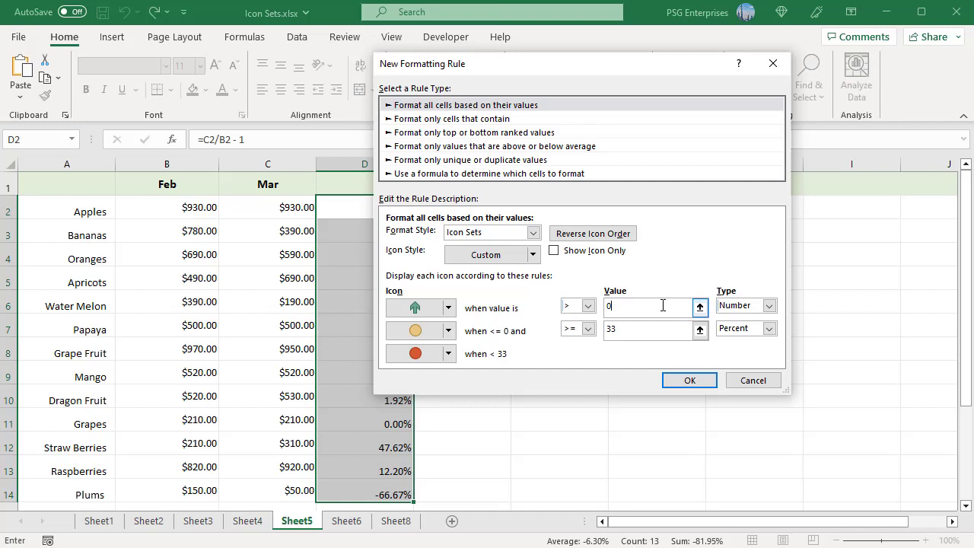
# Use a yellow right arrow for 0 (Number) and a red down arrow for falls, showing icons only
pyautogui.click(447, 330)
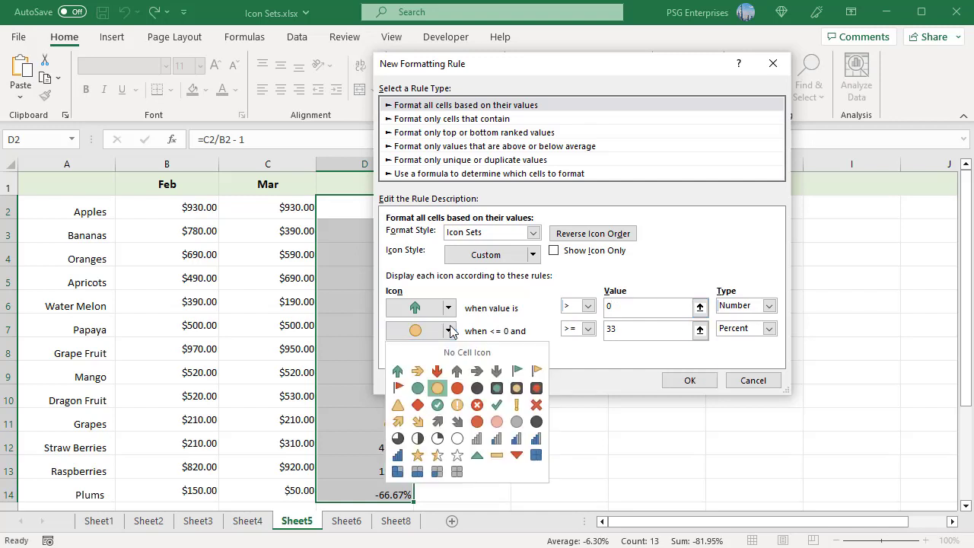
pyautogui.click(411, 374)
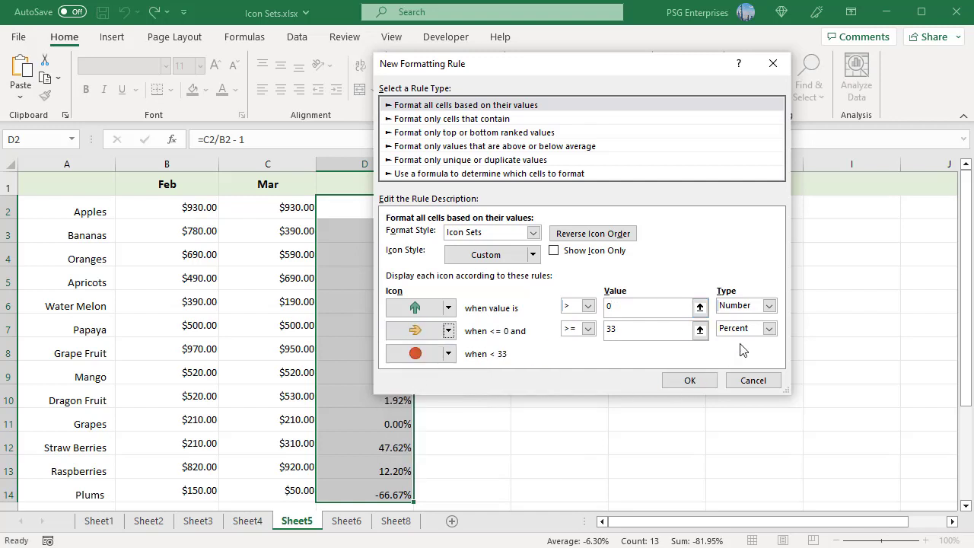
pyautogui.click(769, 329)
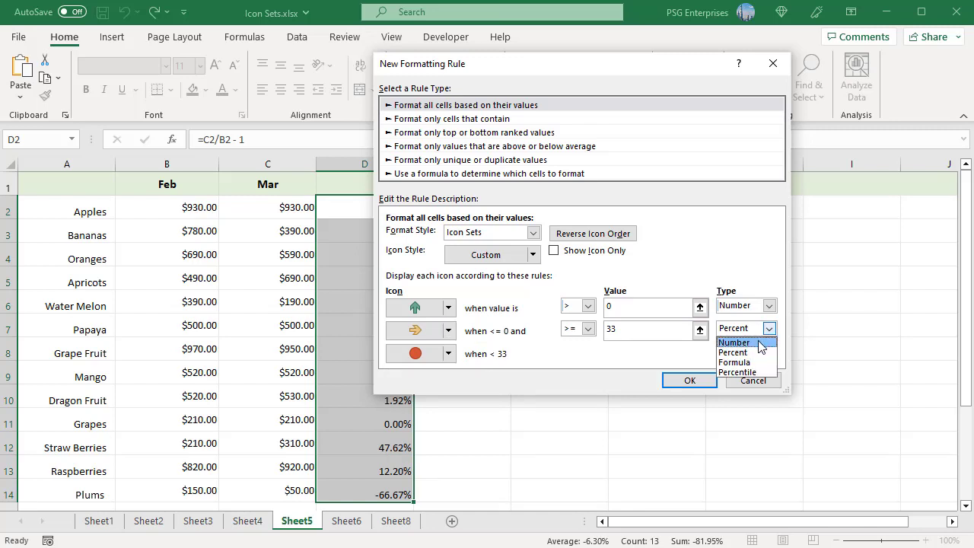
pyautogui.click(750, 342)
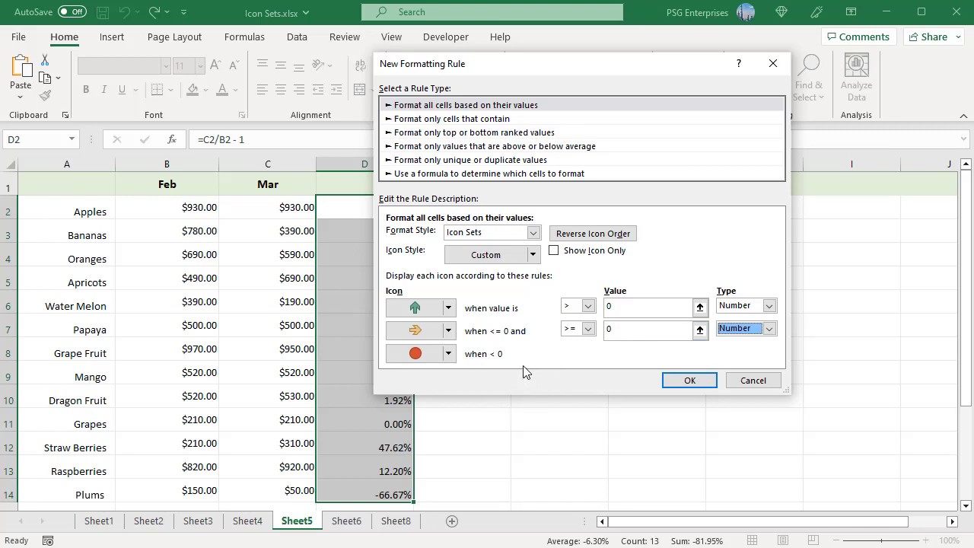
pyautogui.click(448, 354)
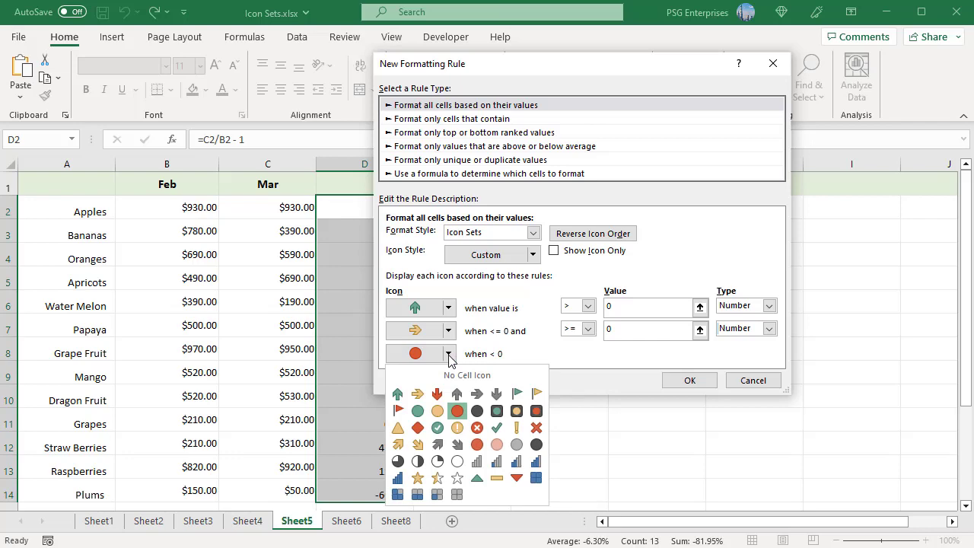
pyautogui.click(436, 395)
pyautogui.click(690, 379)
pyautogui.click(690, 380)
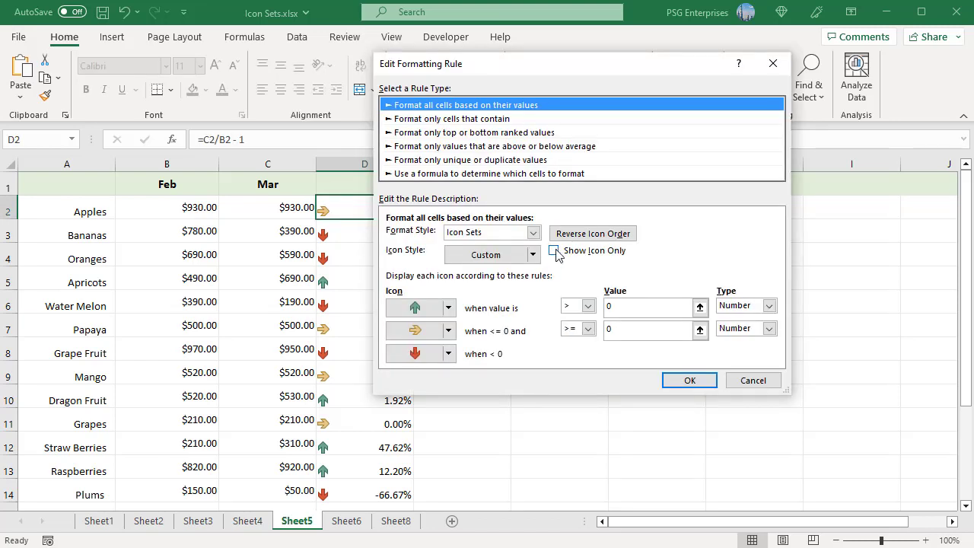
pyautogui.click(553, 251)
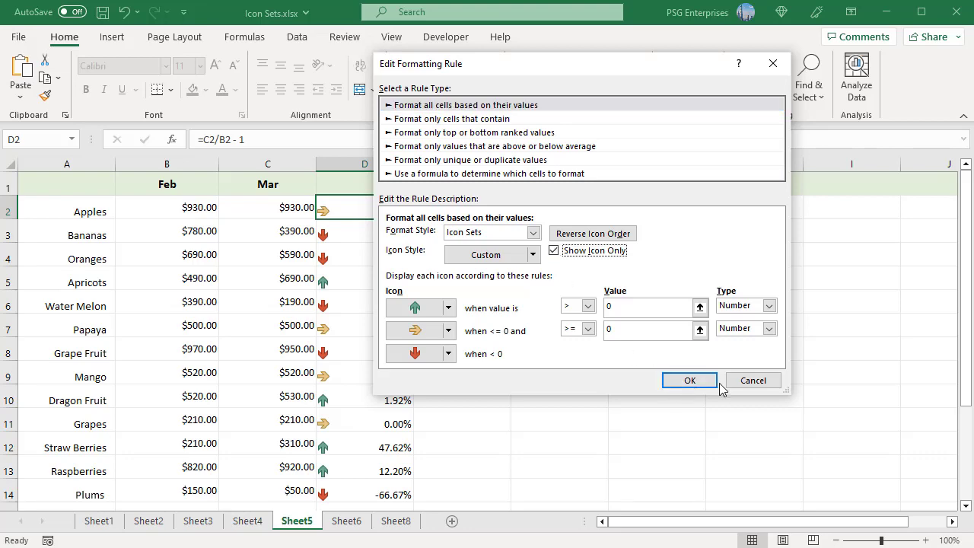
pyautogui.click(685, 382)
# Apply the edited arrow rule and move to Sheet6 with the orders table
pyautogui.click(724, 322)
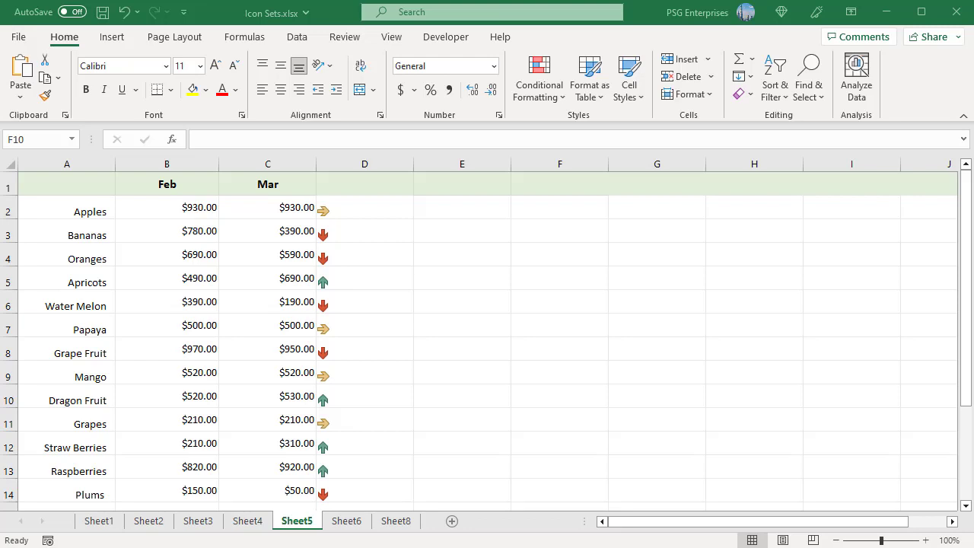
pyautogui.hotkey('ctrl', 'pagedown')
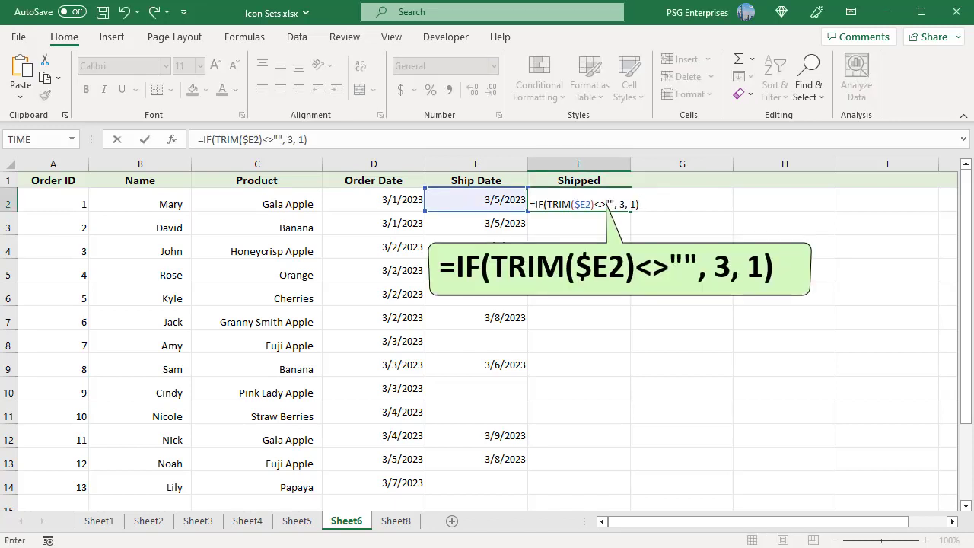
# Enter =IF(TRIM($E2)<>"",3,1) in F2, fill it down to F14, and select F2:F14
pyautogui.hotkey('ctrl', 'Return')
pyautogui.moveTo(629, 210); pyautogui.dragTo(656, 490)
pyautogui.click(724, 468)
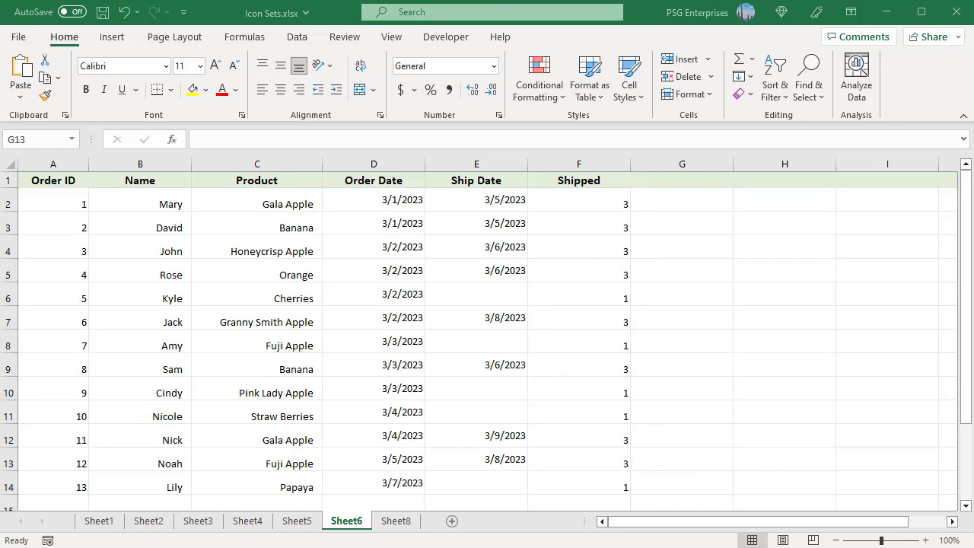
pyautogui.click(579, 203)
pyautogui.keyDown('shift'); pyautogui.click(585, 481); pyautogui.keyUp('shift')
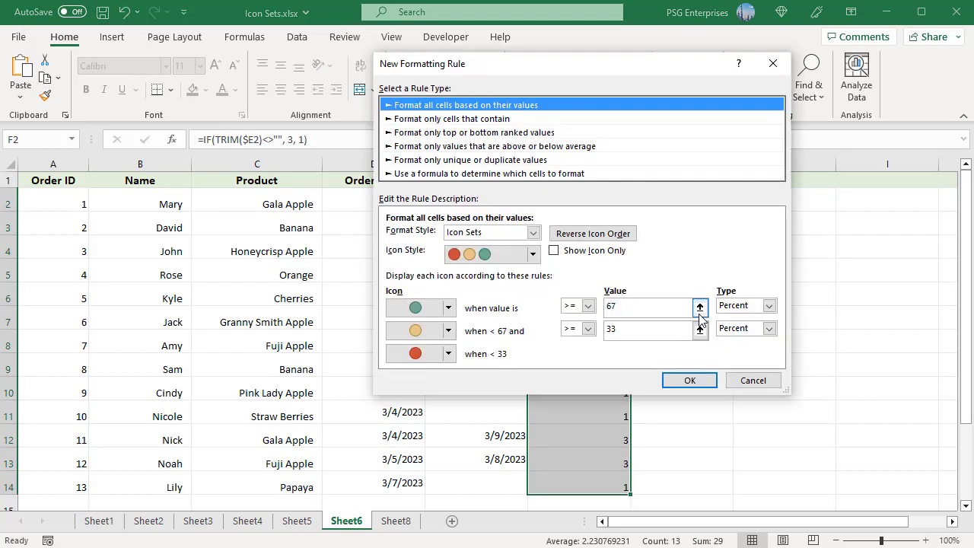
# Give the top tier a green flag with a Number-type threshold
pyautogui.click(769, 305)
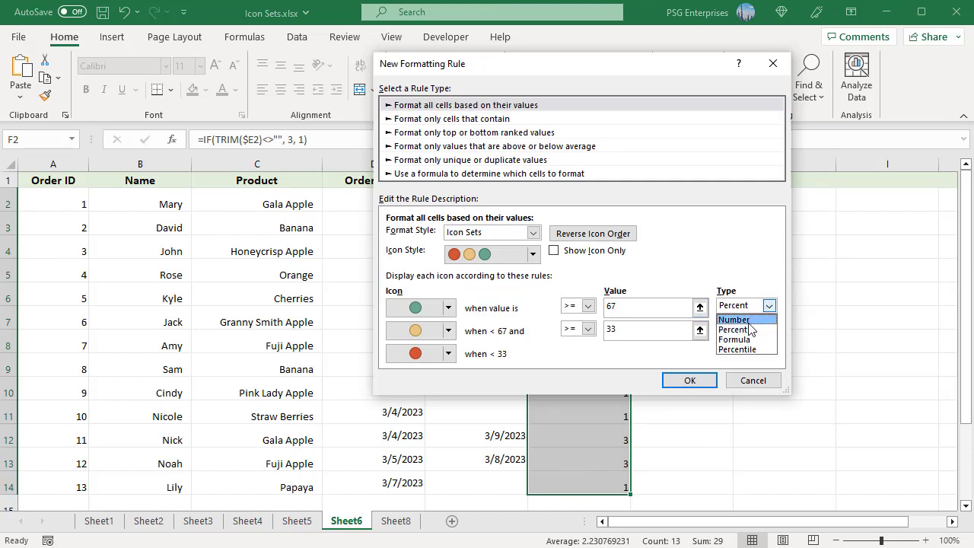
pyautogui.click(746, 321)
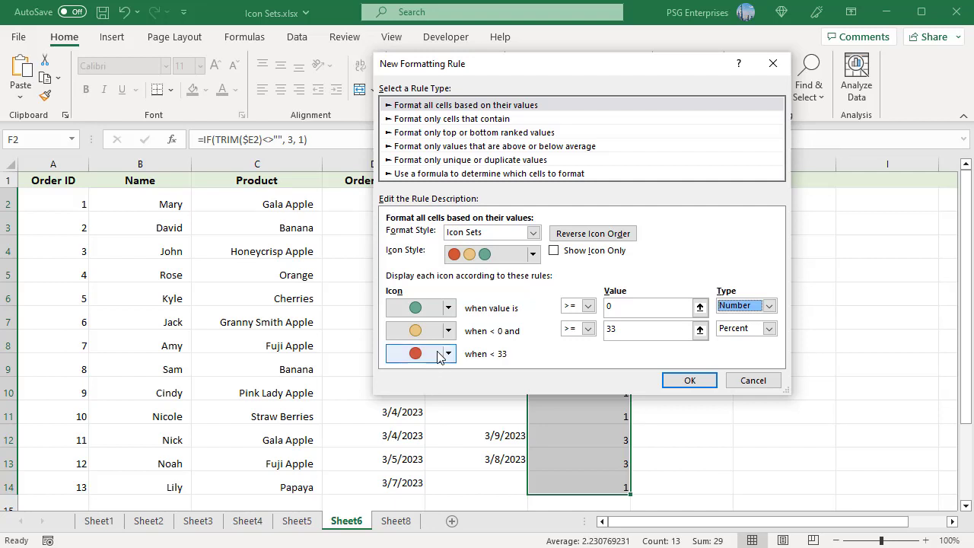
pyautogui.click(449, 308)
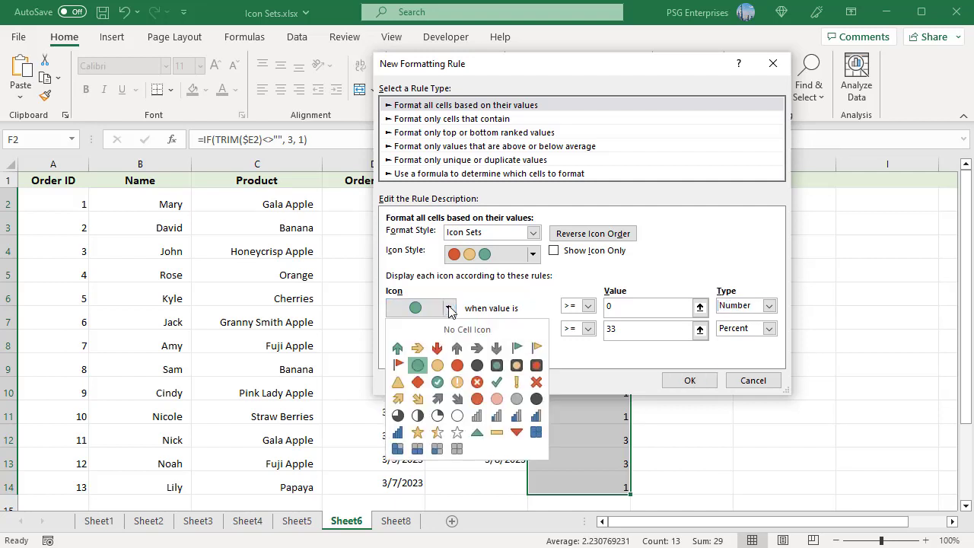
pyautogui.click(518, 349)
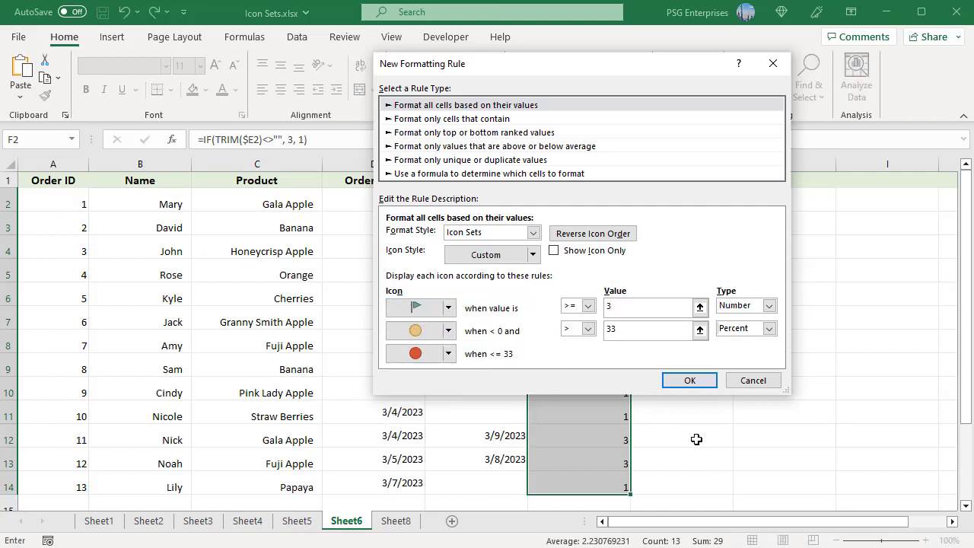
# Give the middle tier a yellow flag with a Number threshold of 2
pyautogui.click(770, 329)
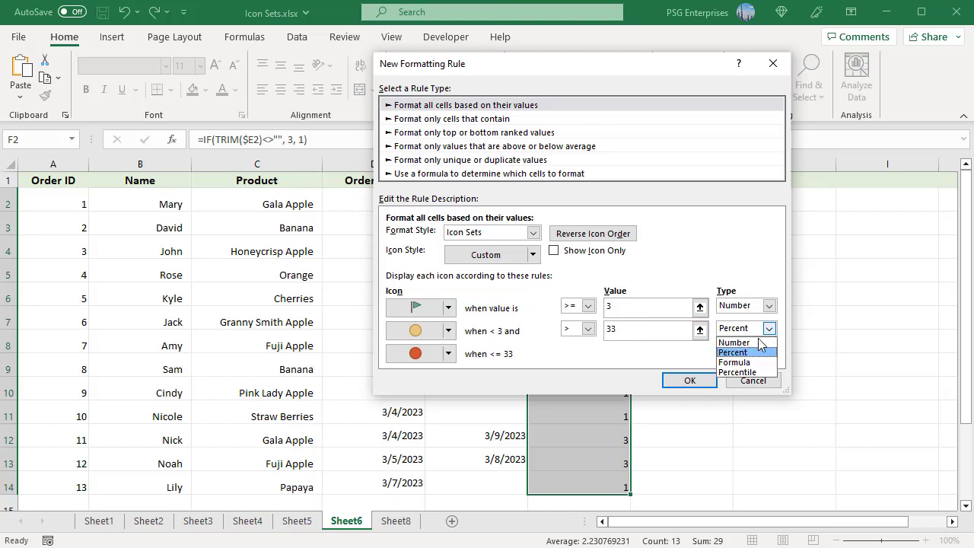
pyautogui.click(759, 340)
pyautogui.click(447, 331)
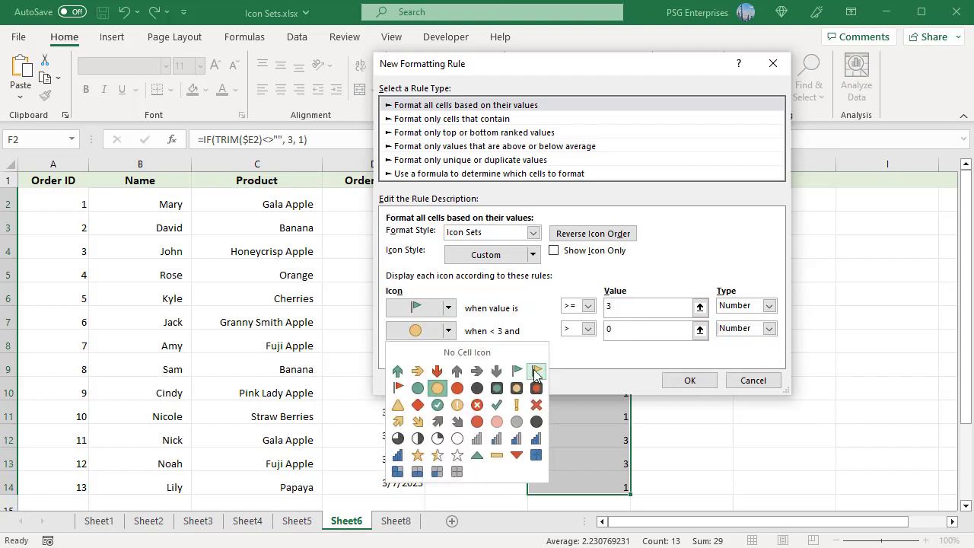
pyautogui.click(534, 372)
pyautogui.doubleClick(616, 330)
pyautogui.write('2')
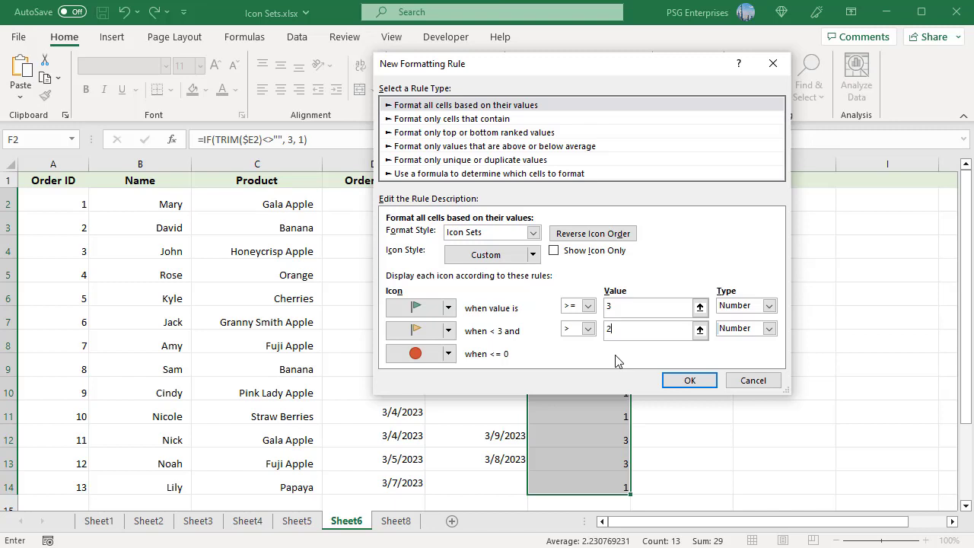
# Use a red flag for the bottom tier and apply the flag rule to the Shipped values
pyautogui.click(448, 354)
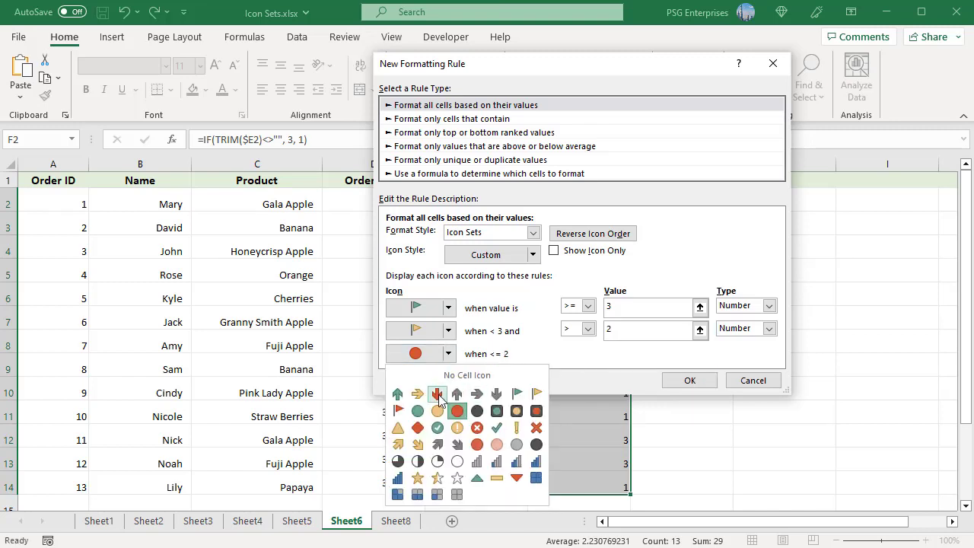
pyautogui.click(397, 410)
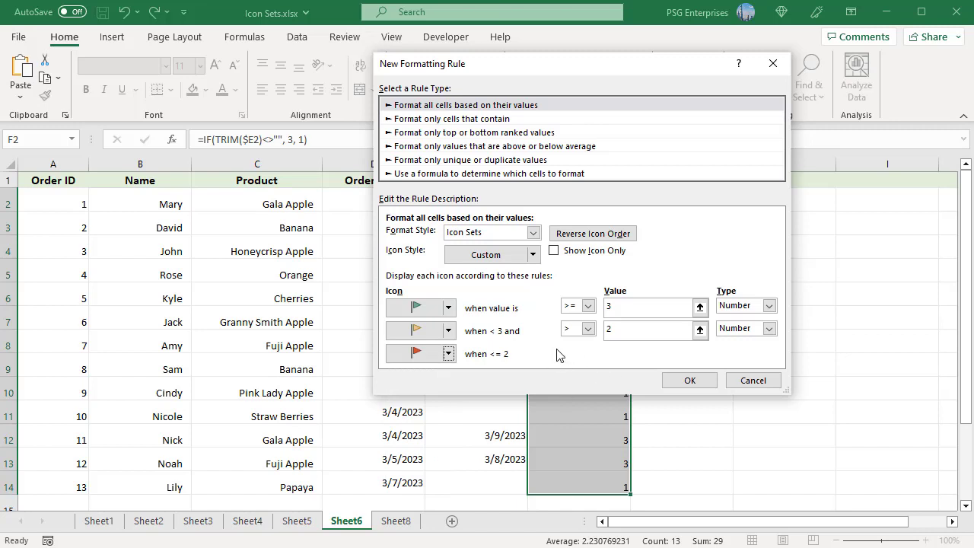
pyautogui.click(686, 387)
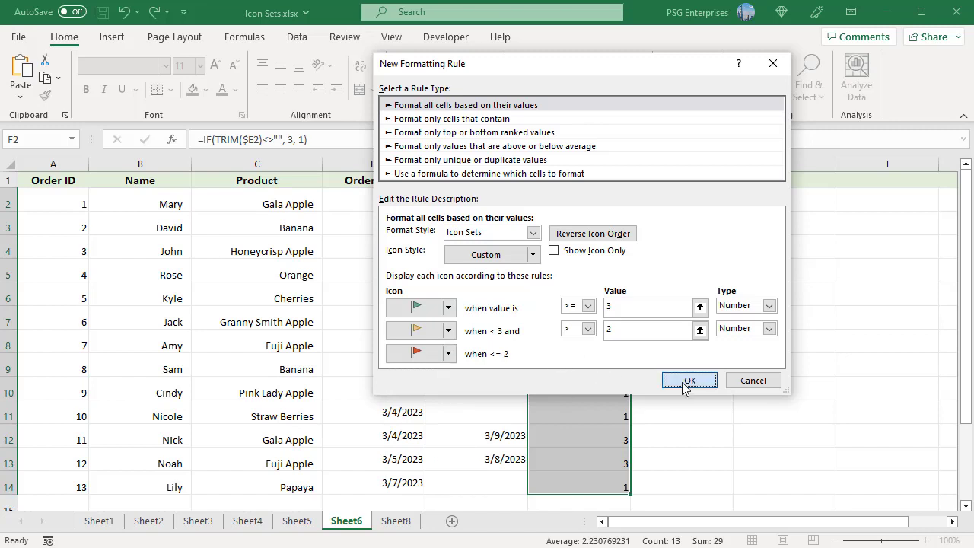
pyautogui.click(761, 392)
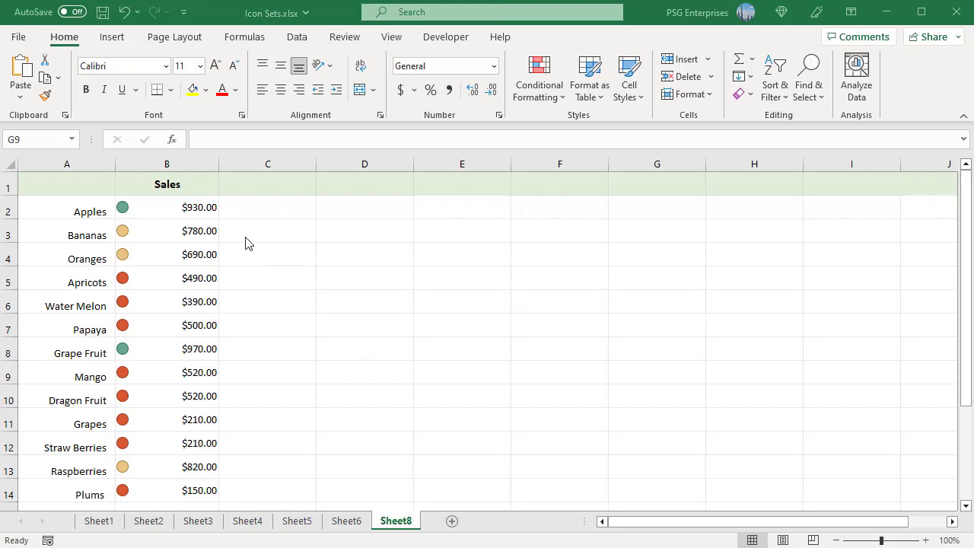
# Select the Sales amounts in B2:B14 and bring up the Conditional Formatting menu
pyautogui.click(178, 202)
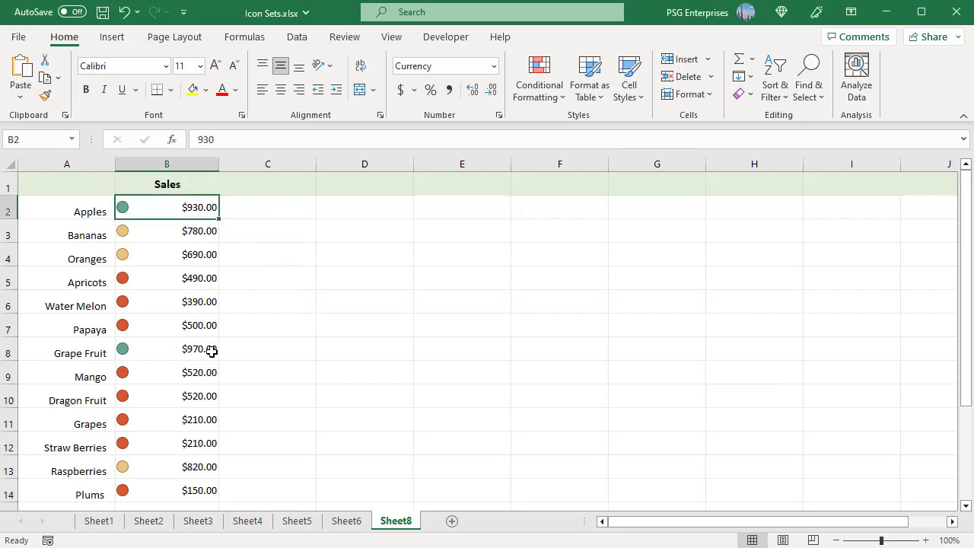
pyautogui.keyDown('shift'); pyautogui.click(200, 491); pyautogui.keyUp('shift')
pyautogui.click(561, 96)
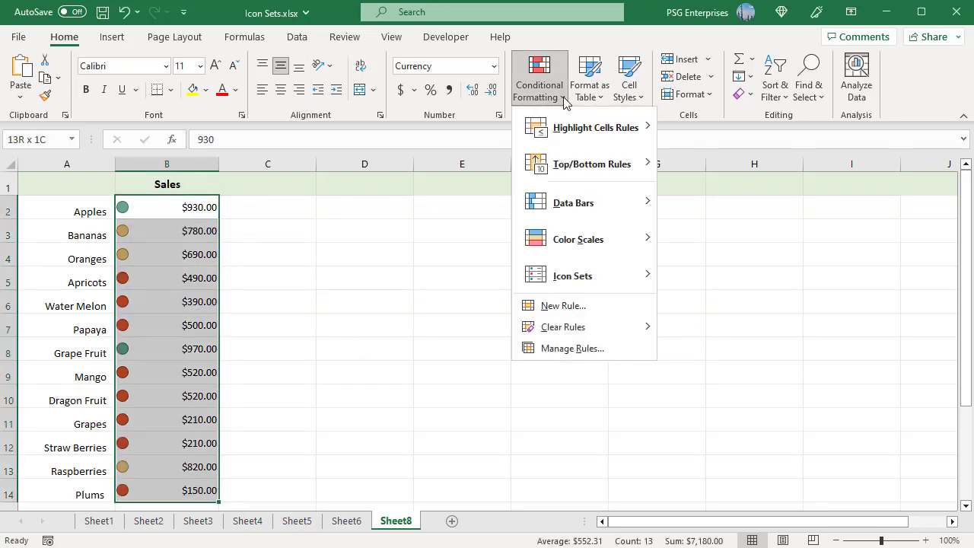
# Add a 'Cell Value less than 500' rule to B2:B14 with no format applied
pyautogui.click(584, 307)
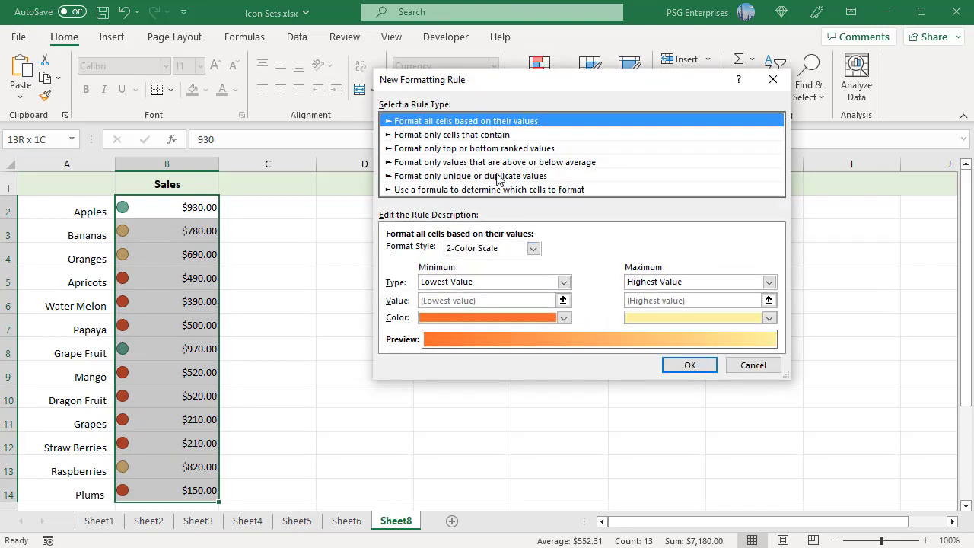
pyautogui.click(495, 135)
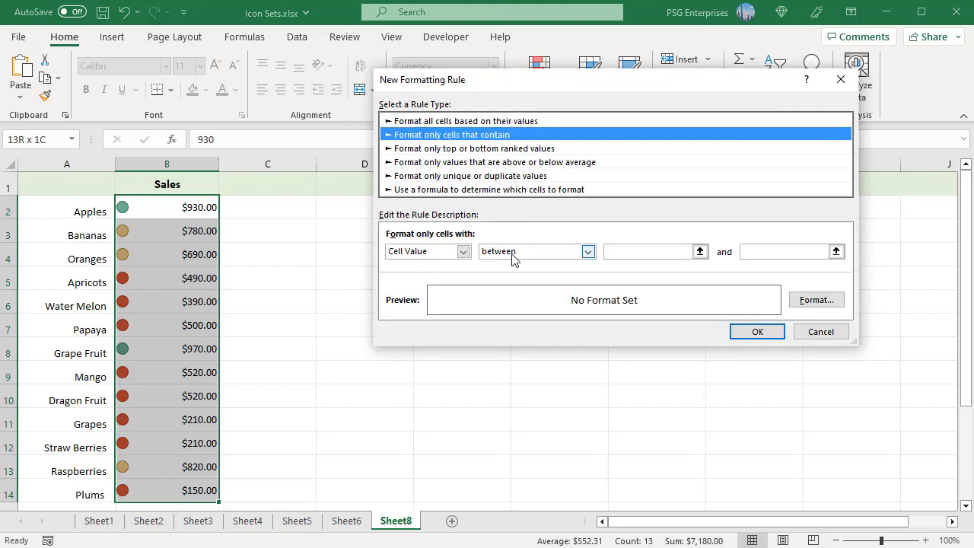
pyautogui.click(588, 252)
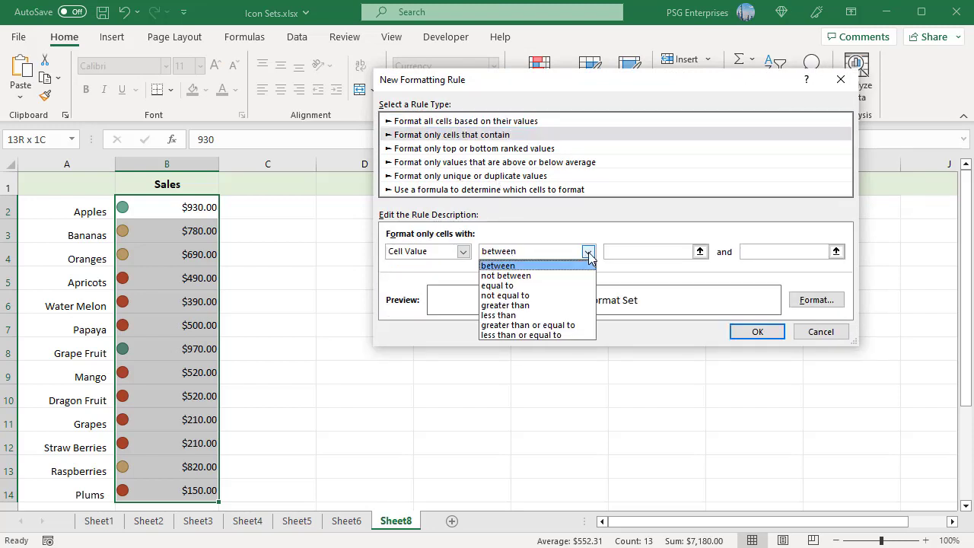
pyautogui.click(525, 315)
pyautogui.click(638, 251)
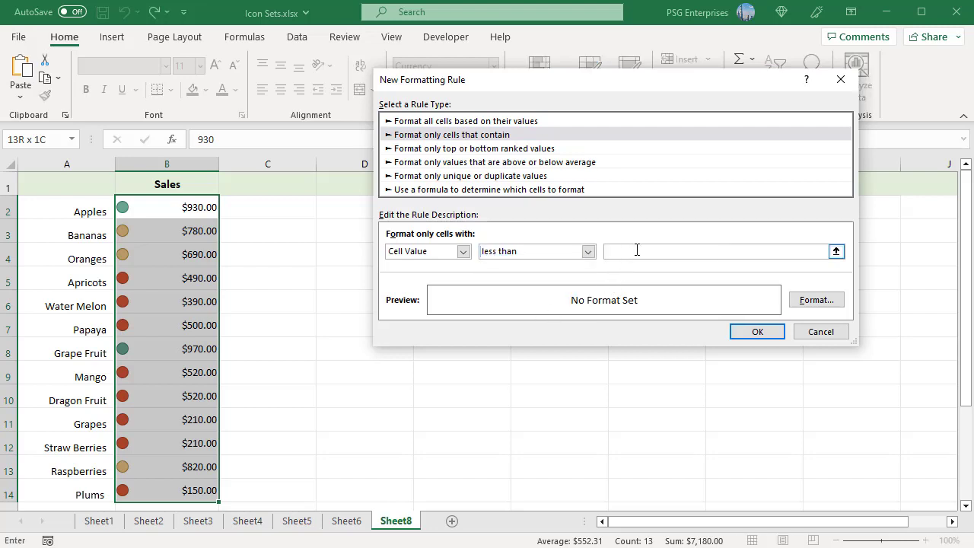
pyautogui.write('500')
pyautogui.click(758, 333)
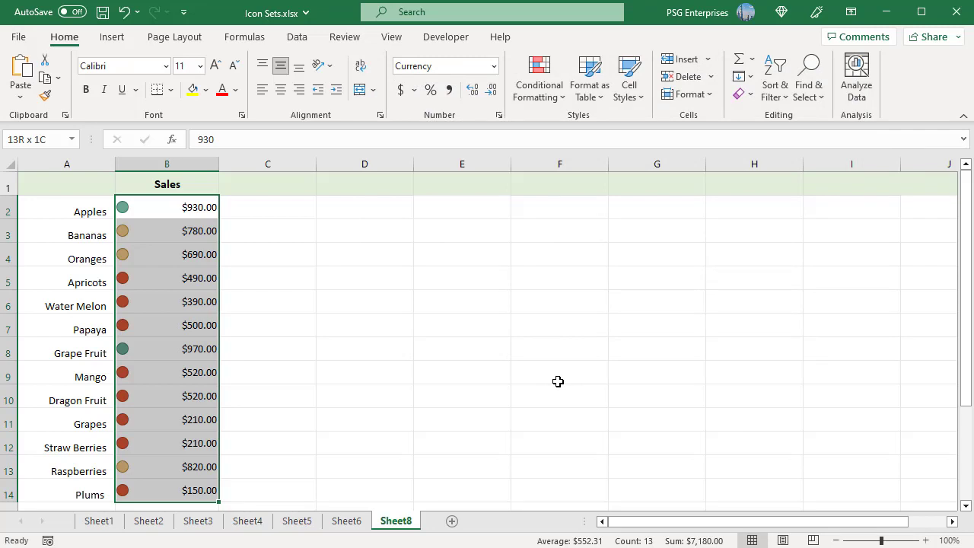
pyautogui.click(541, 94)
# In Manage Rules, move the Cell Value < 500 rule above the icon set and tick Stop If True
pyautogui.click(545, 349)
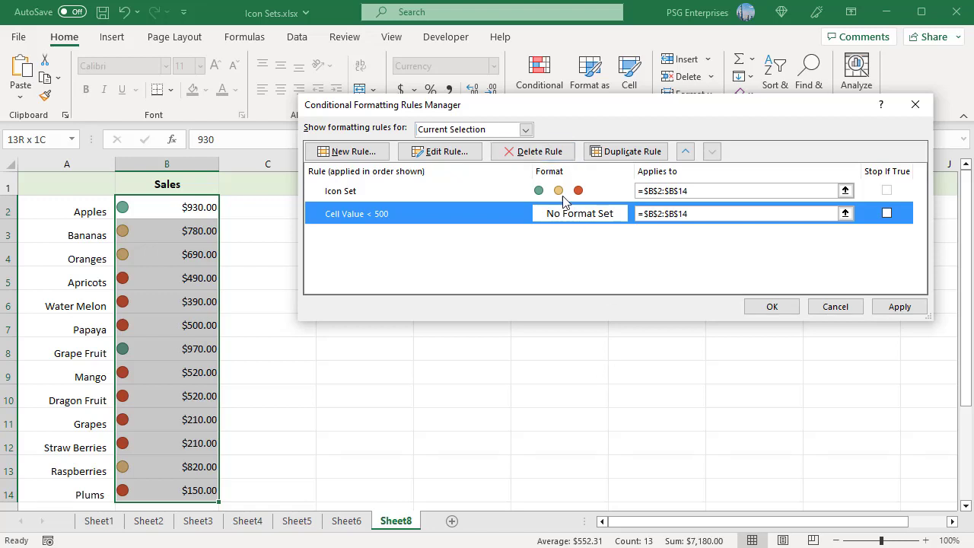
pyautogui.click(687, 151)
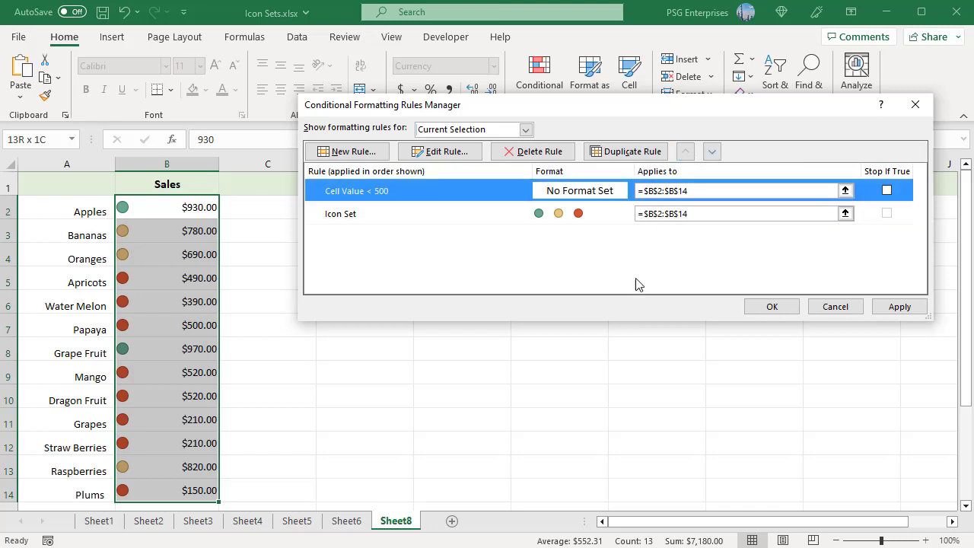
pyautogui.click(887, 192)
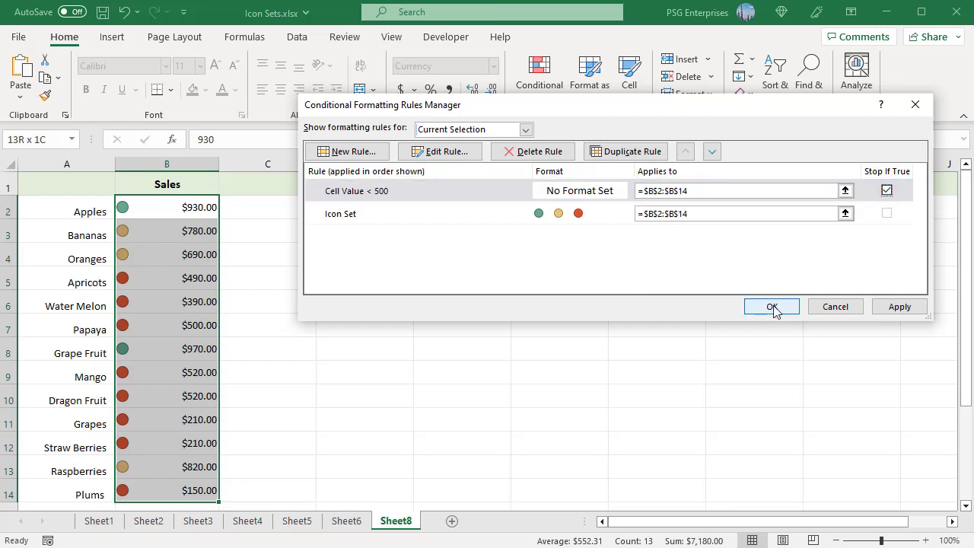
pyautogui.click(772, 307)
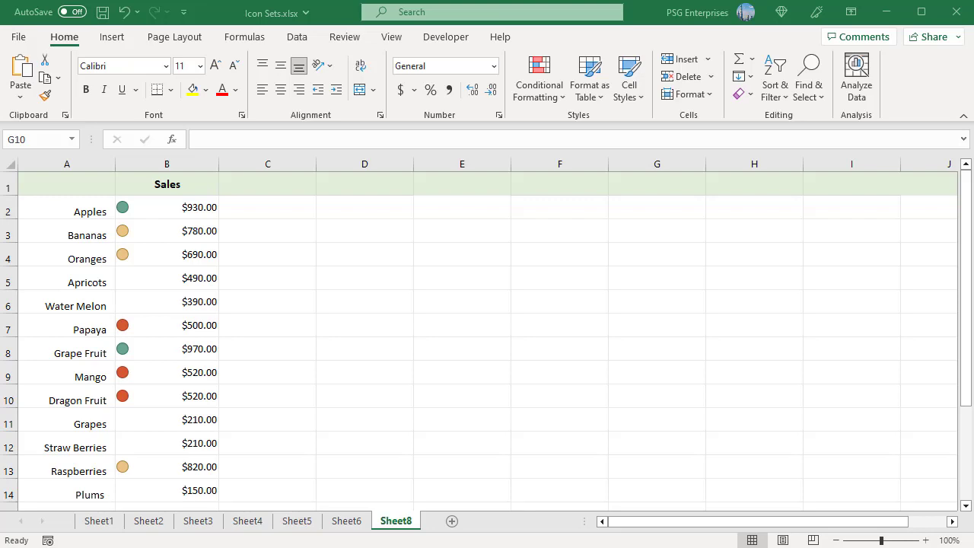